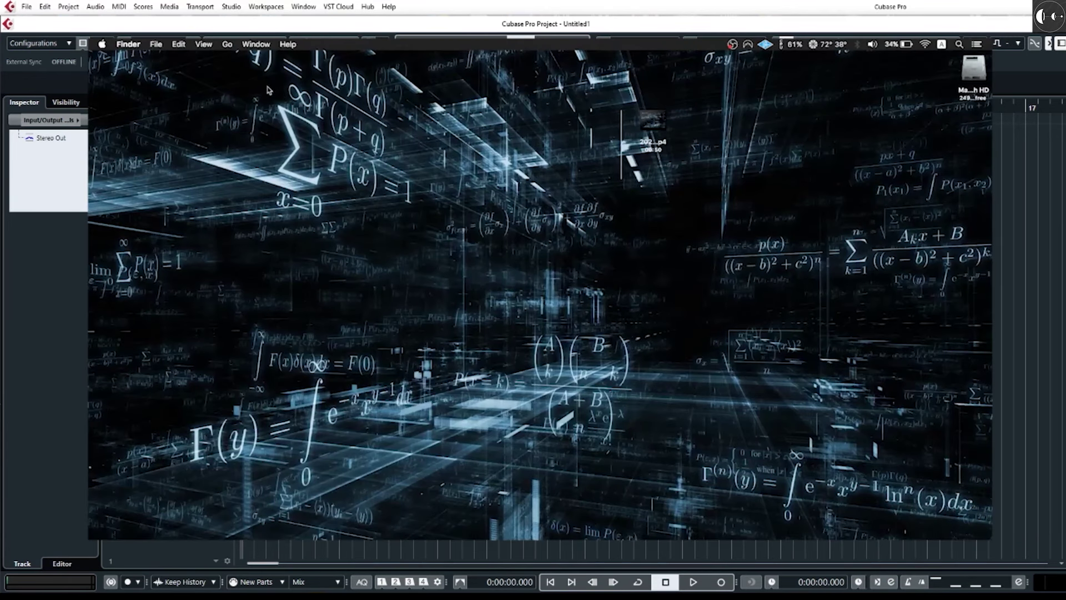
Step: Open Audio MIDI Setup from Finder's Utilities folder and show its MIDI Studio window
click(233, 48)
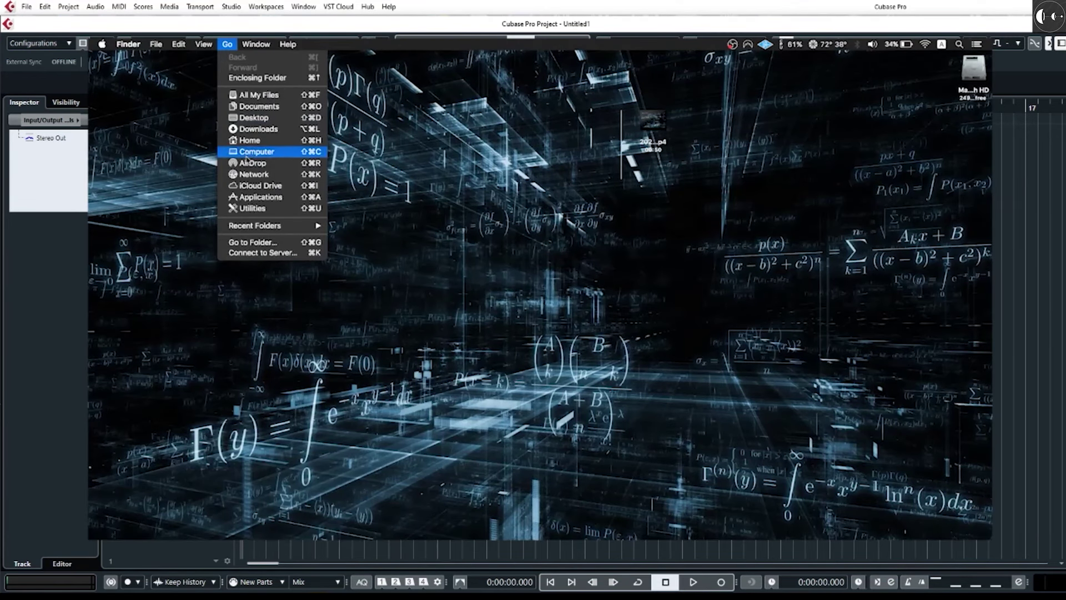
click(249, 208)
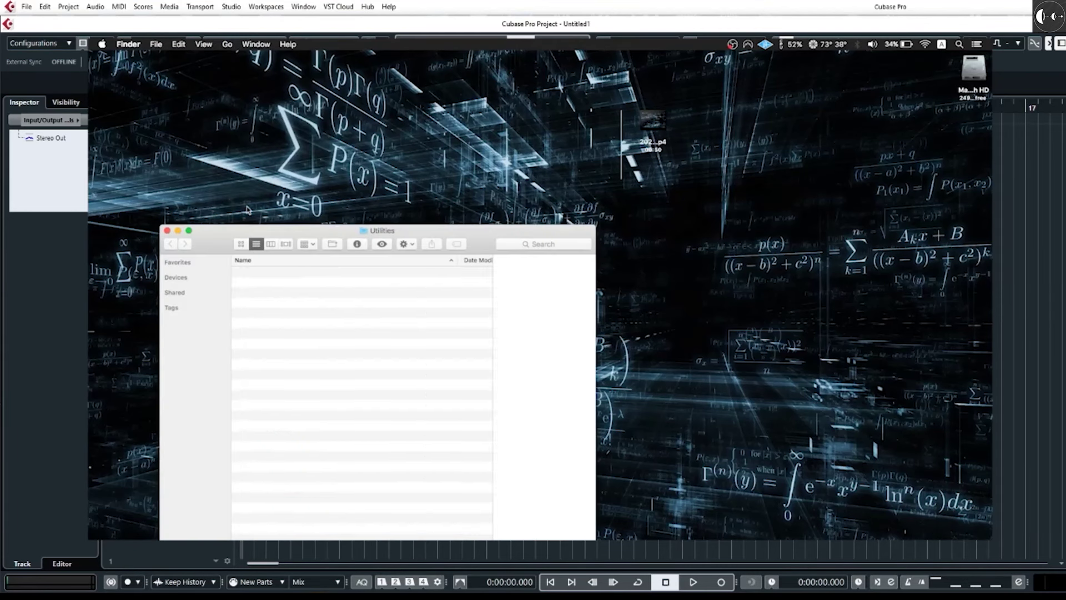
double_click(276, 334)
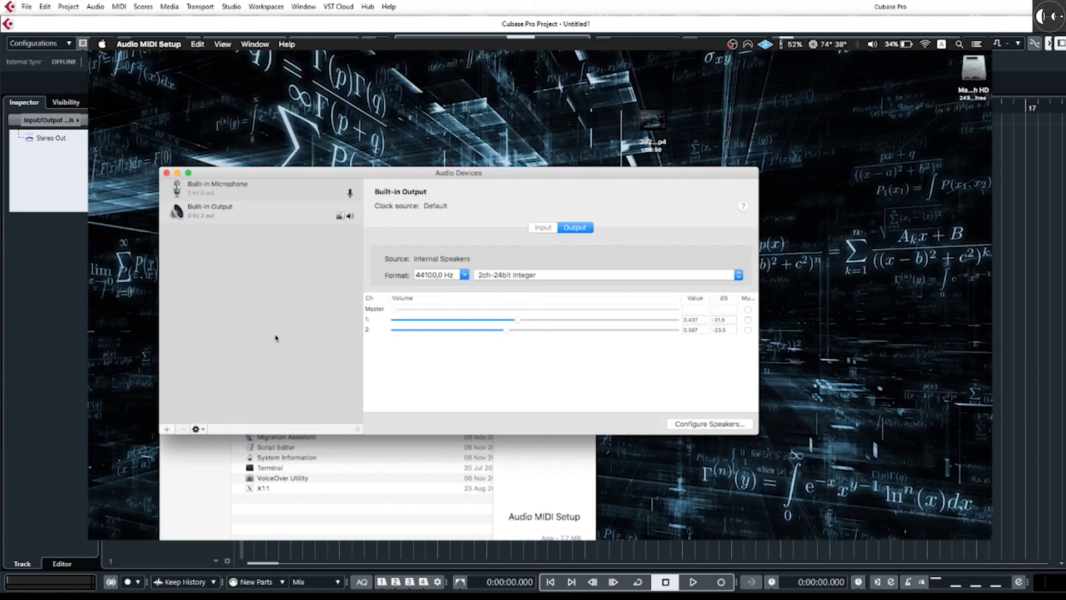
click(255, 44)
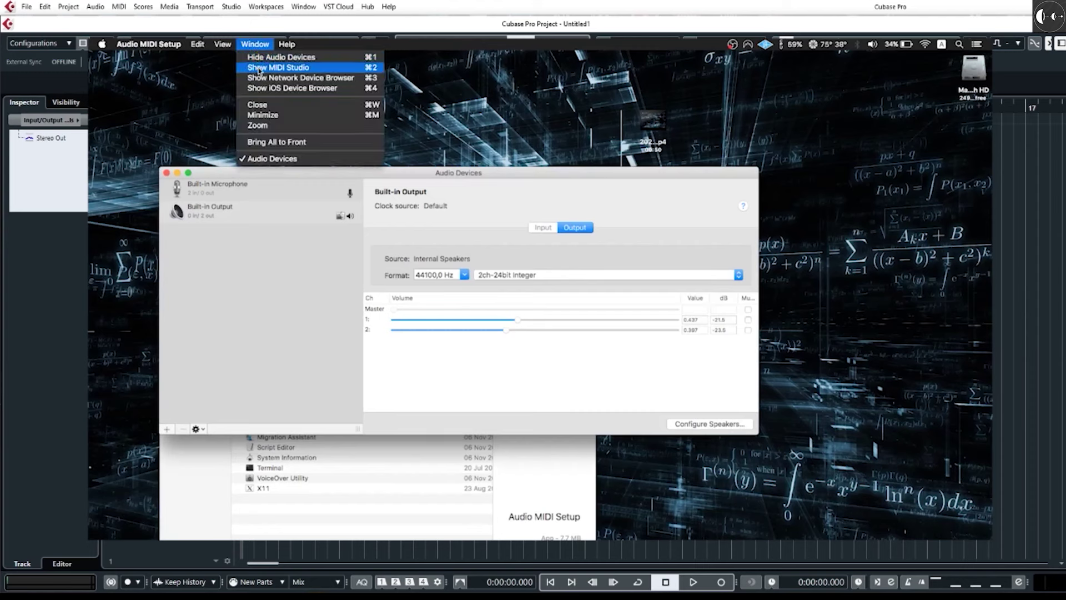
click(315, 68)
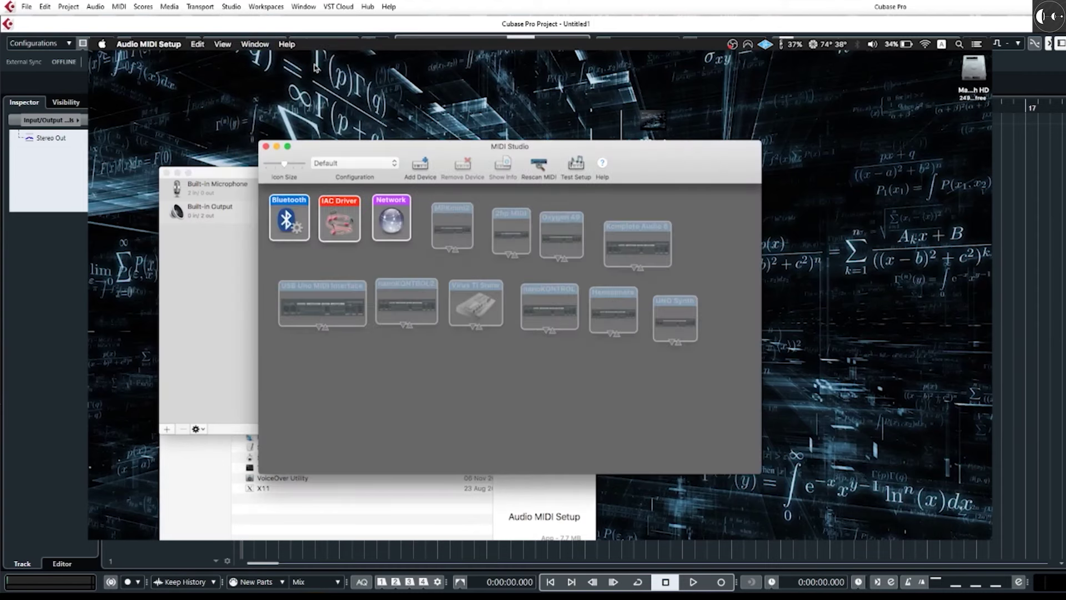
Step: Inspect the IAC Driver's online setting and ports, and close its properties and MIDI Studio
double_click(339, 218)
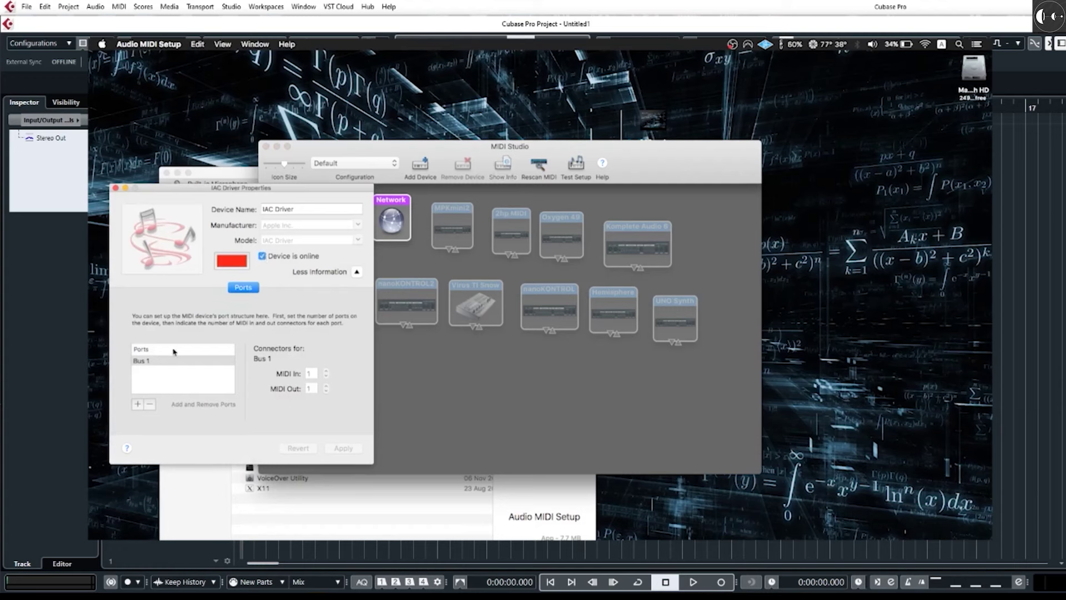
click(115, 188)
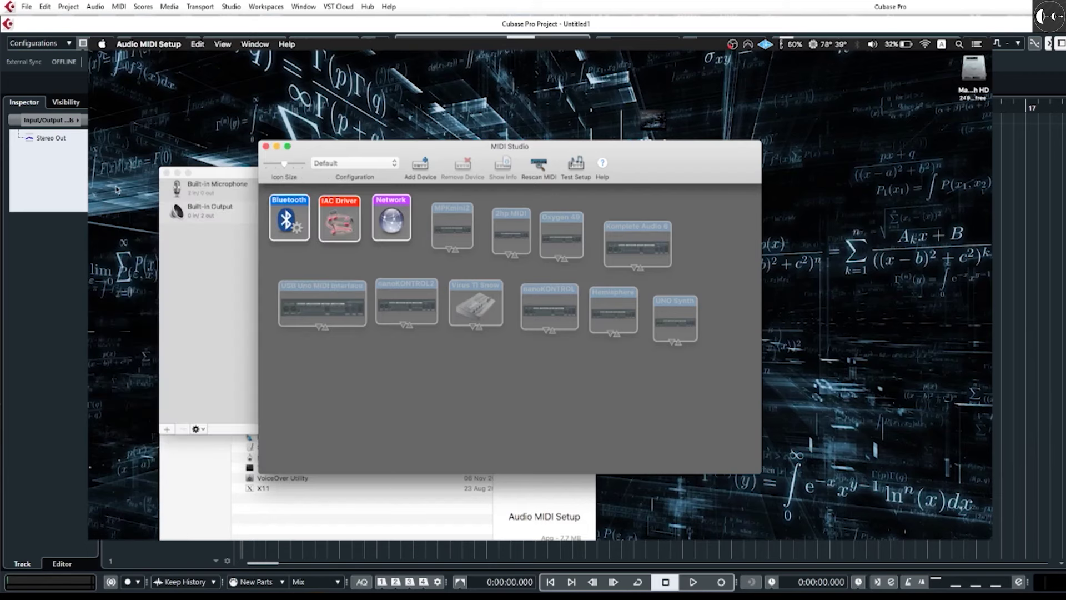
click(265, 147)
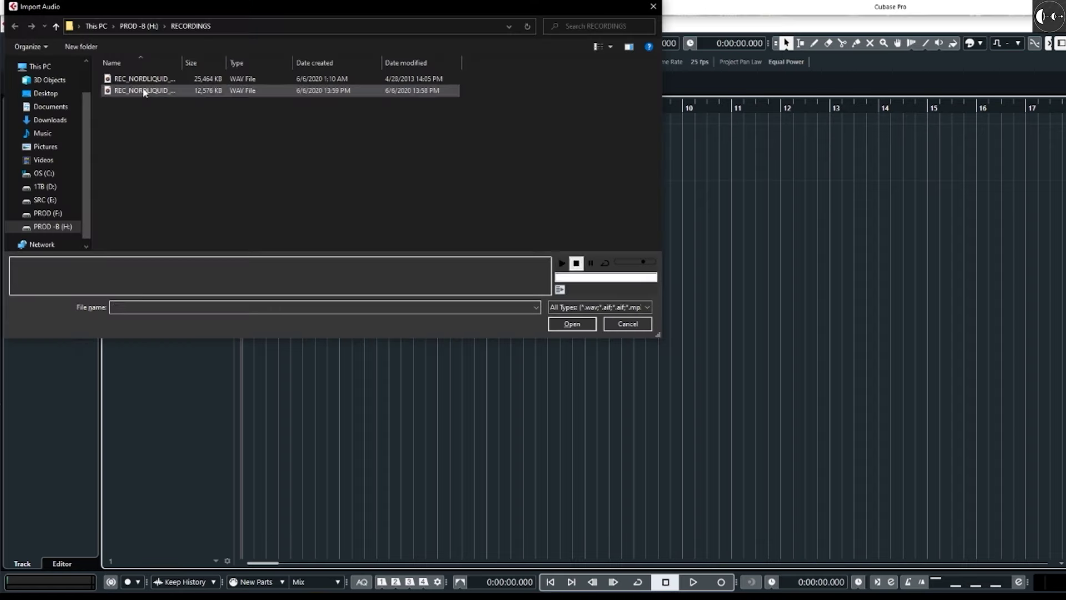
Step: In Cubase, import REC_NORDLIQUID_02 onto an audio track with no import options enabled, and play its opening seconds
key(Return)
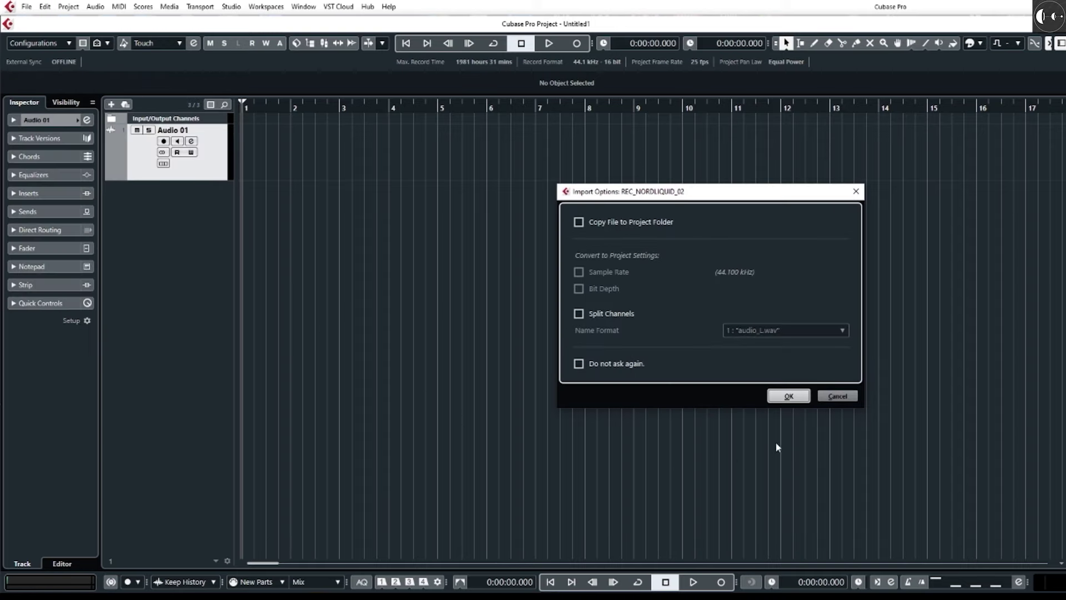
click(786, 397)
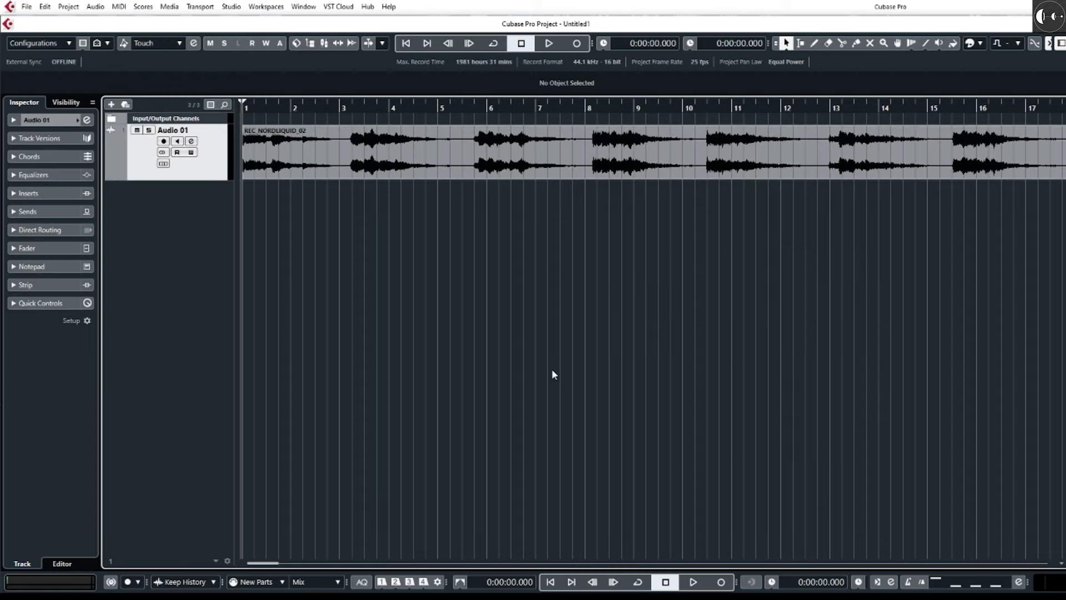
key(space)
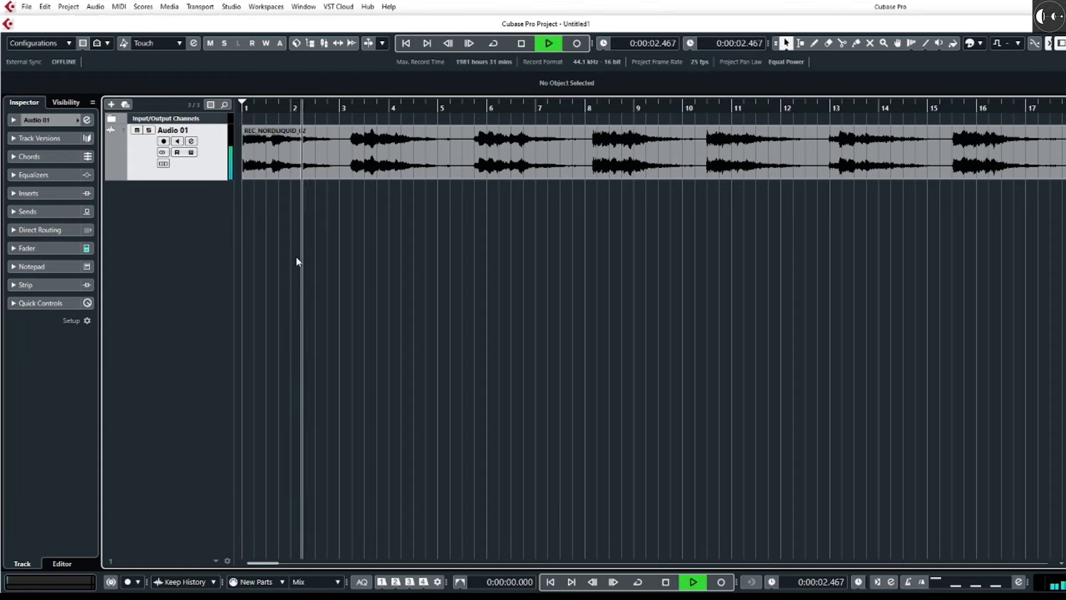
key(space)
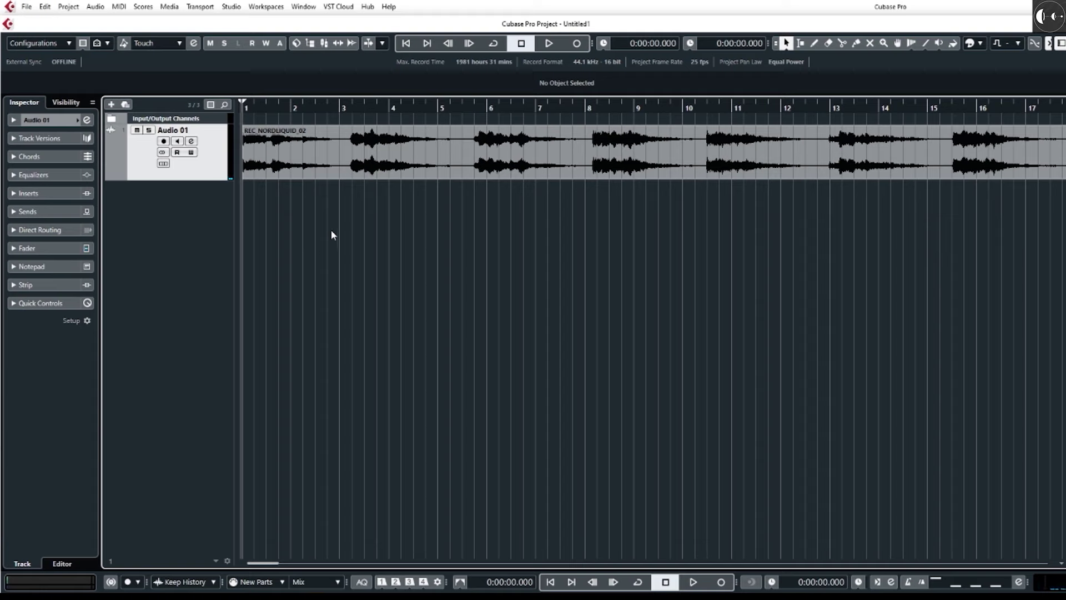
Step: Add a Generic Remote device in Studio Setup
click(238, 7)
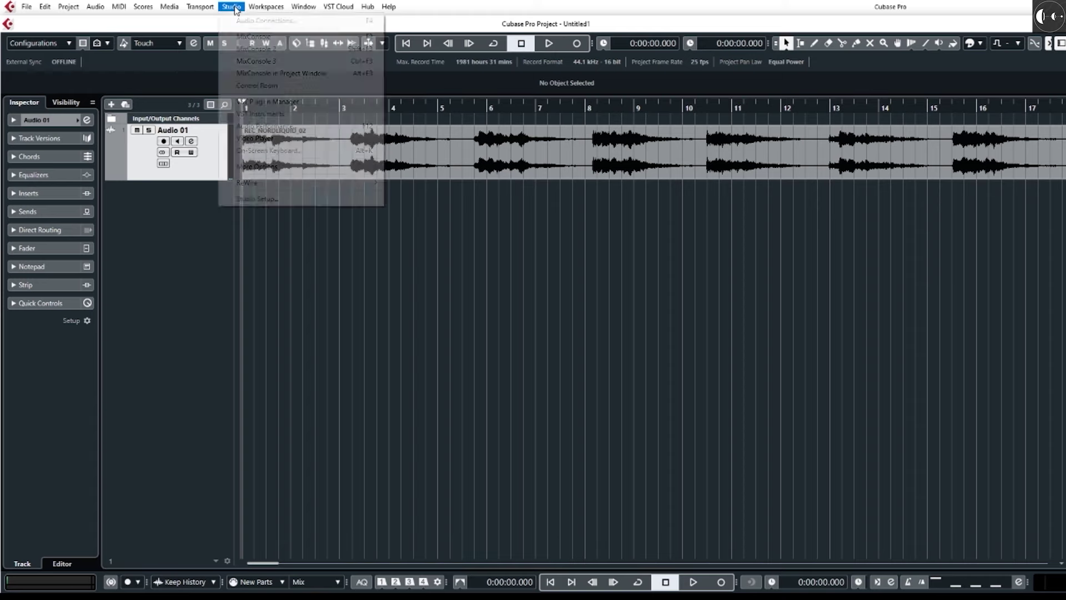
click(280, 198)
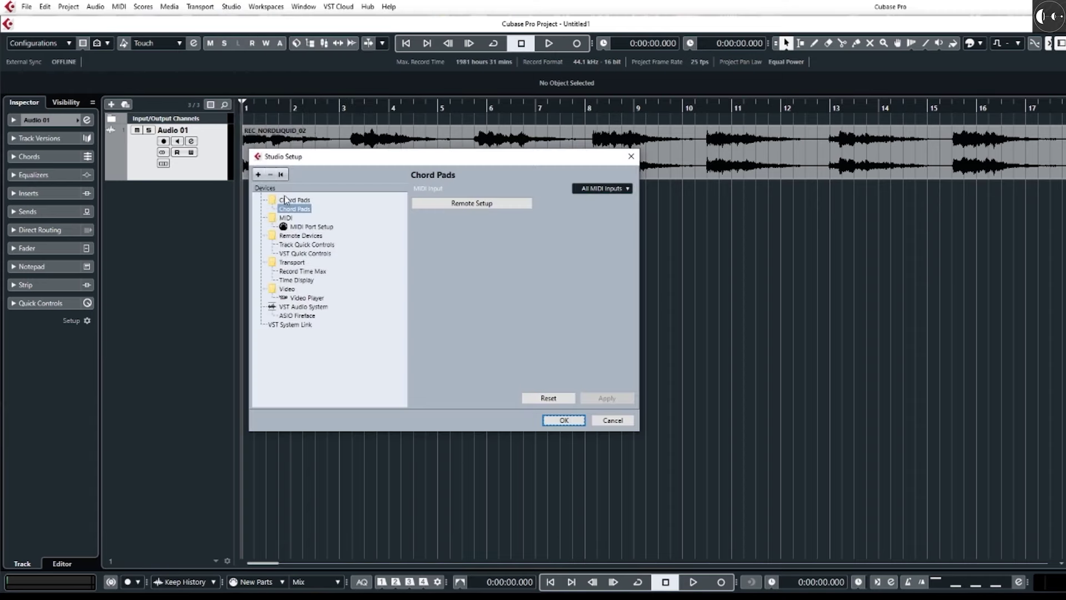
click(258, 175)
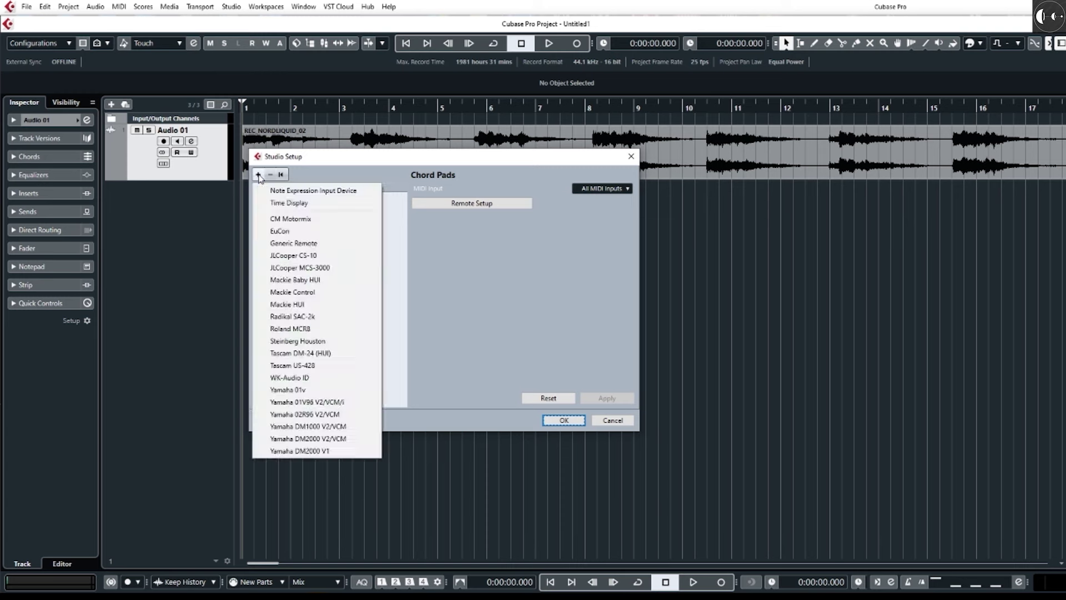
click(352, 245)
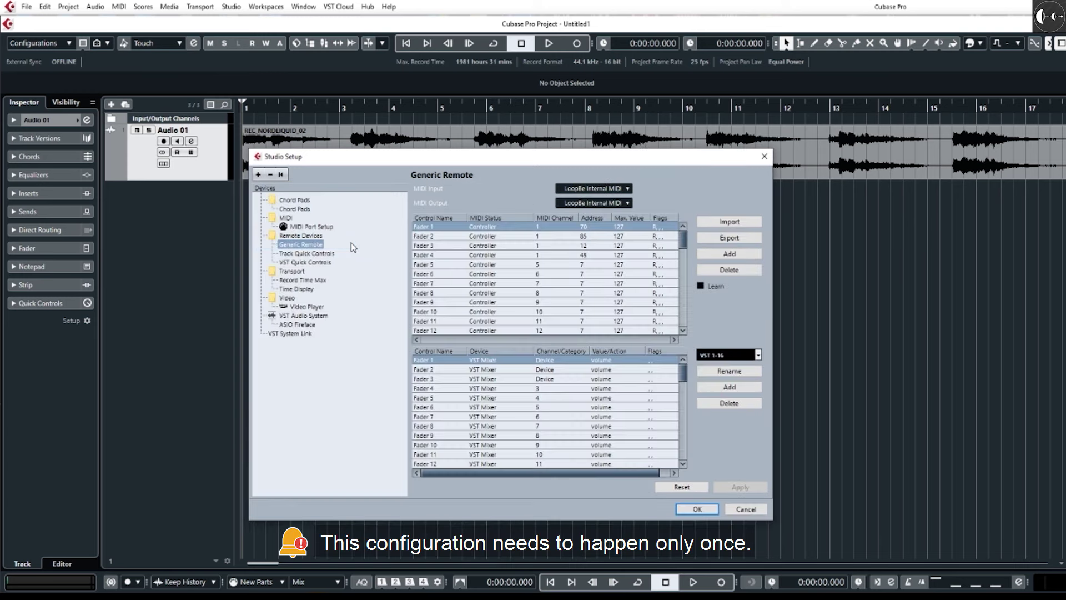
Step: Set both the MIDI input and MIDI output of the Generic Remote to LoopBe Internal MIDI
click(594, 188)
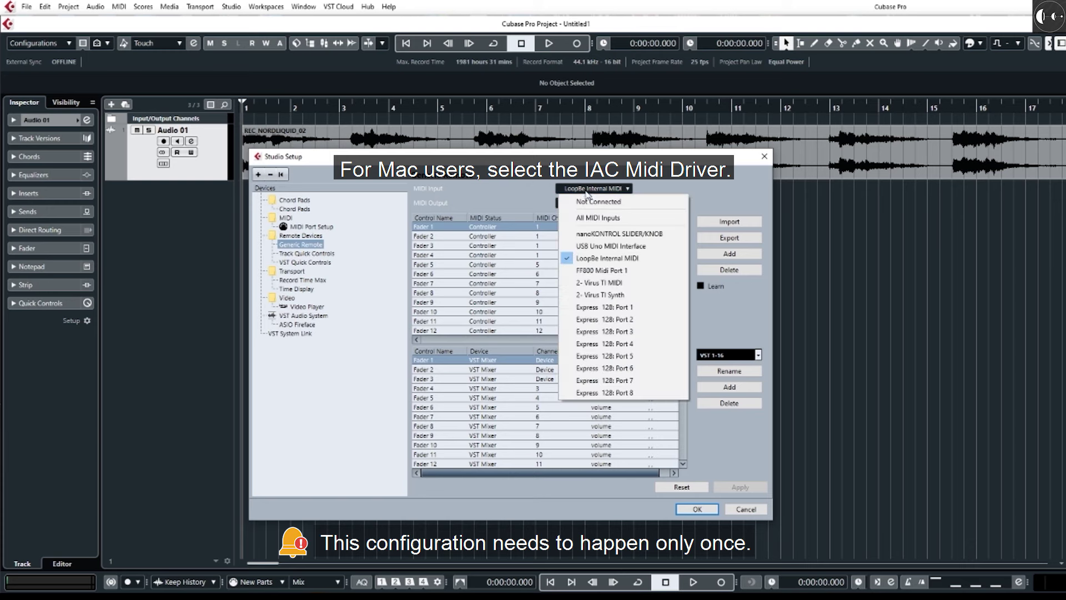
click(619, 260)
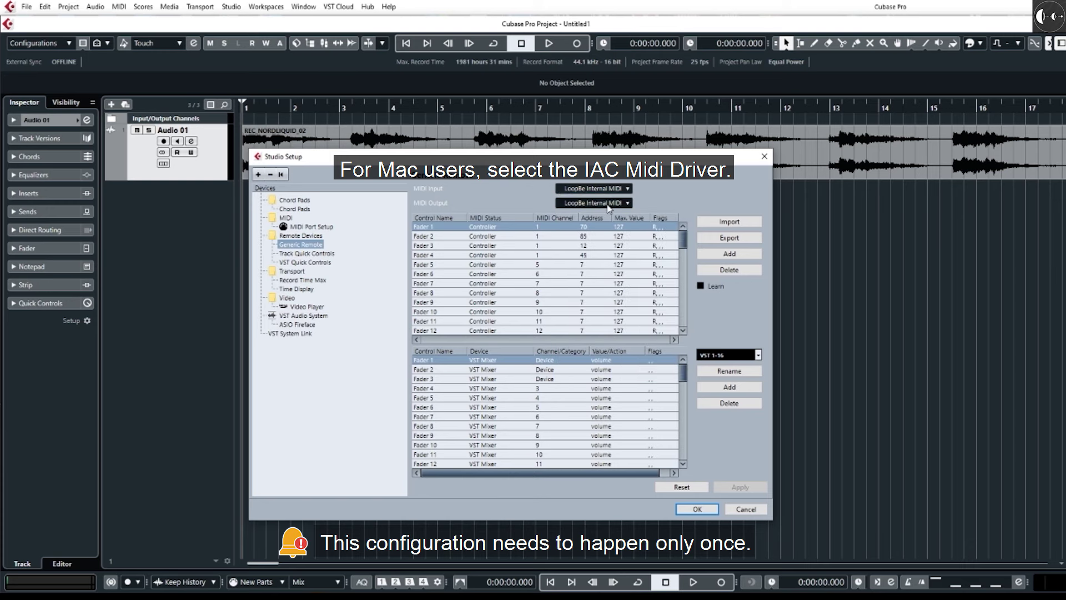
click(610, 203)
click(626, 260)
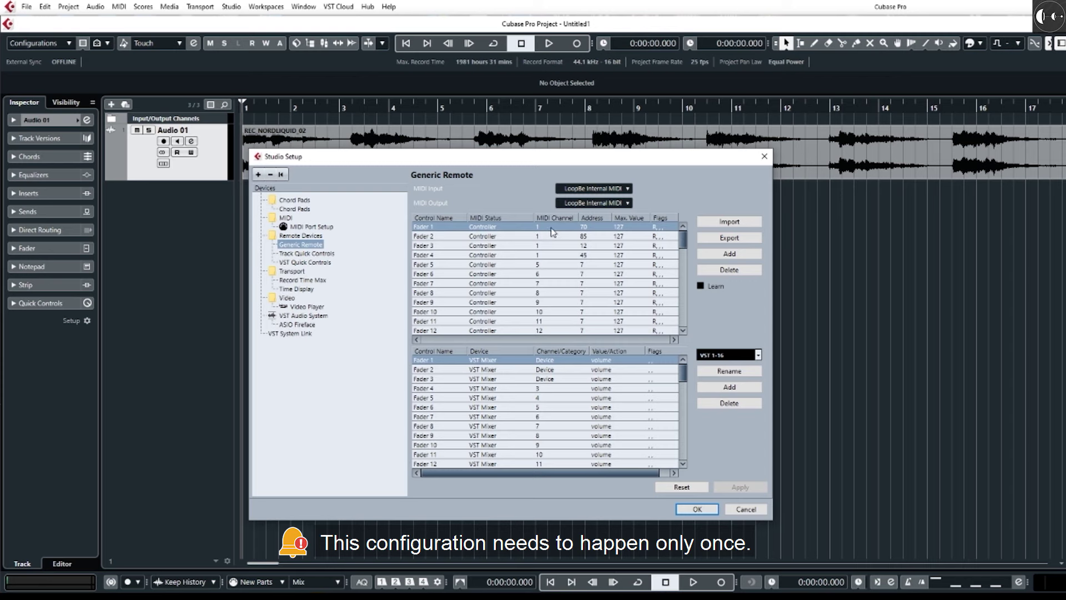
Step: Change the MIDI channel of the Pan 1 control to 2 and of the Mute 1 control to 3
scroll(555, 289, down, 3)
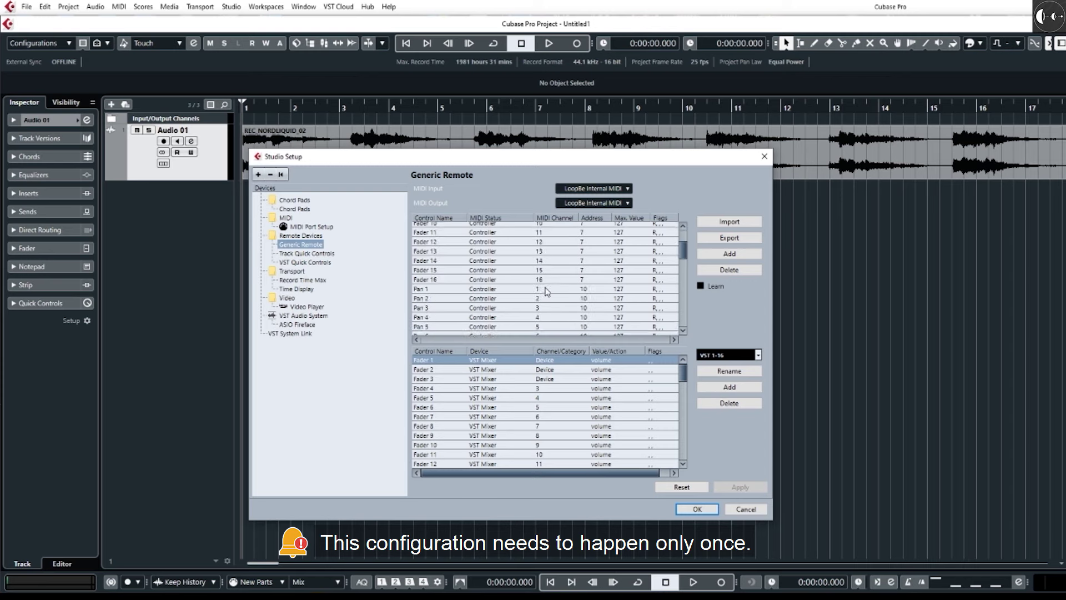
click(541, 289)
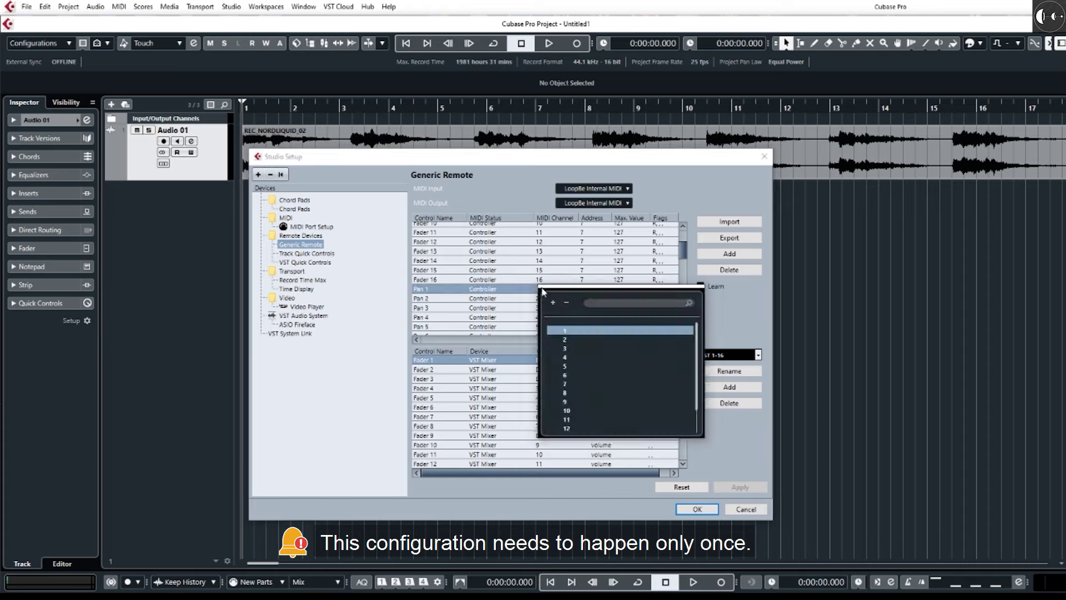
click(565, 341)
scroll(552, 310, down, 5)
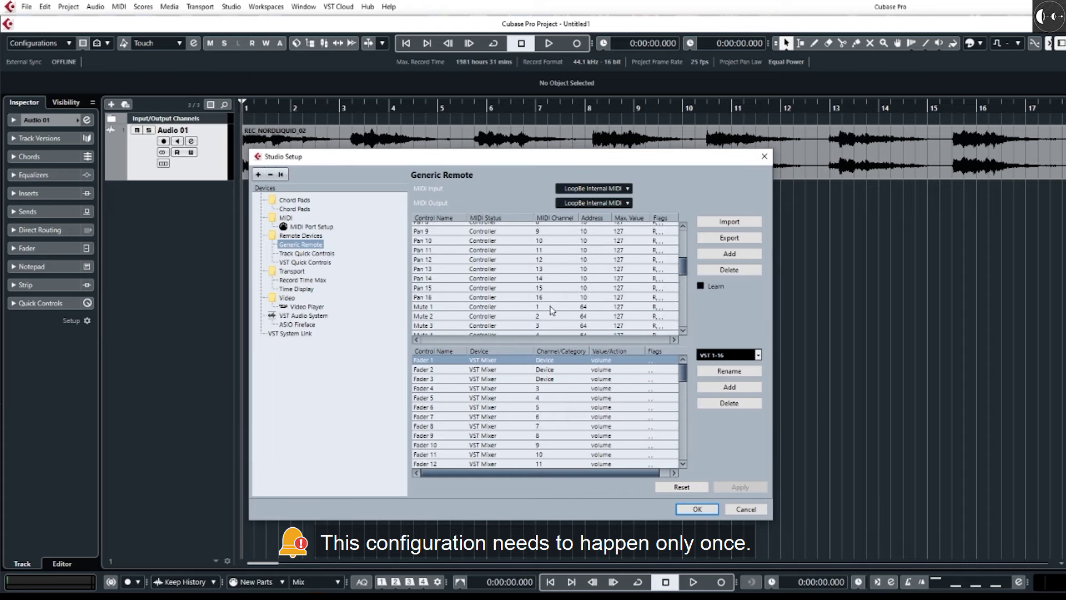
click(539, 308)
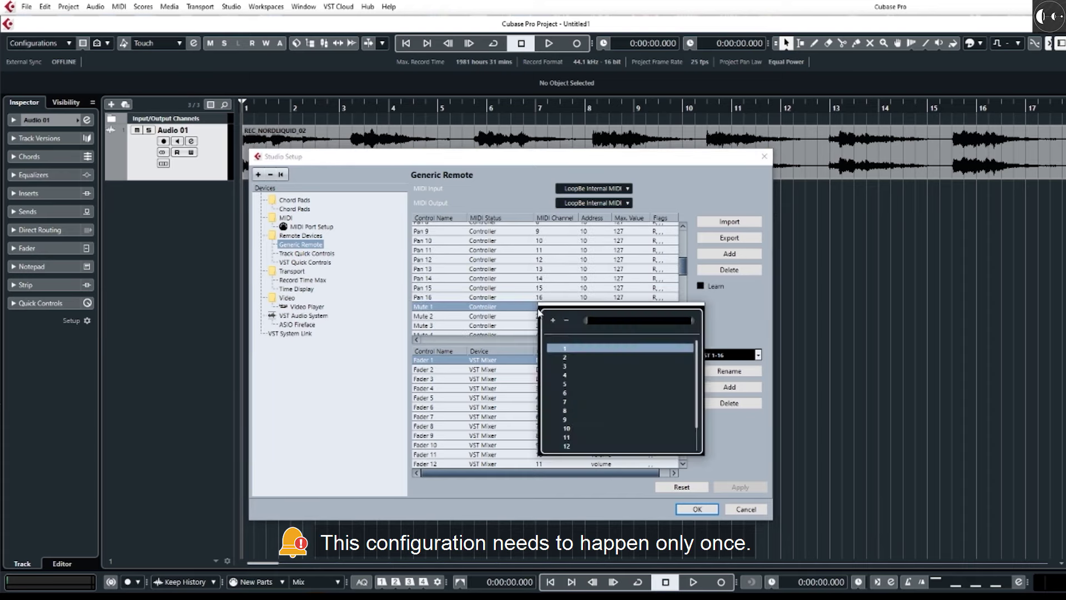
click(566, 365)
scroll(564, 286, down, 5)
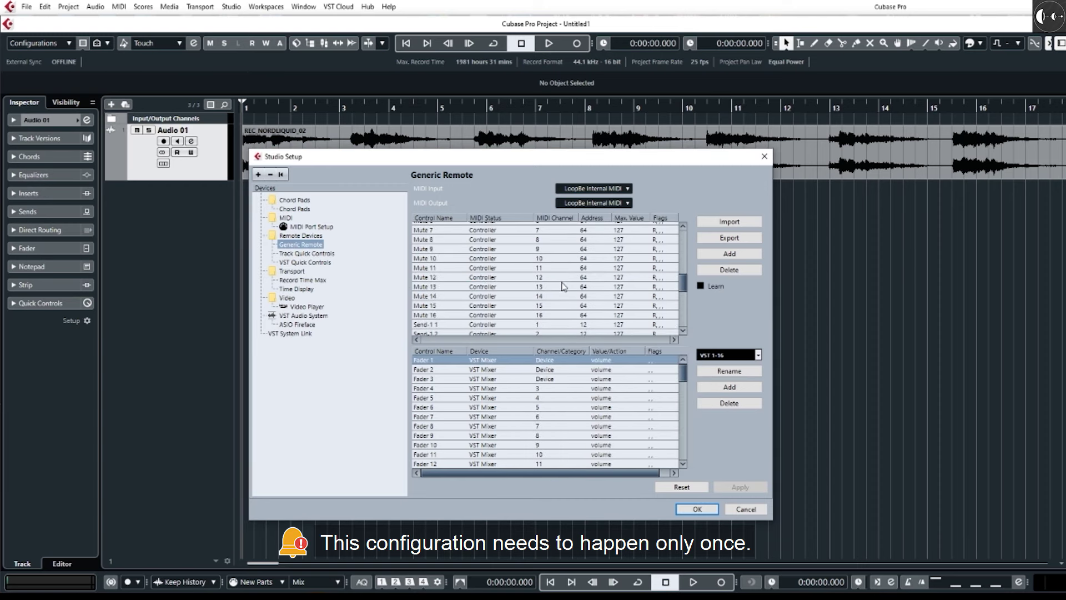
Step: Change the MIDI channel of the Send-1 1 and Send-2 1 controls to 2
click(539, 325)
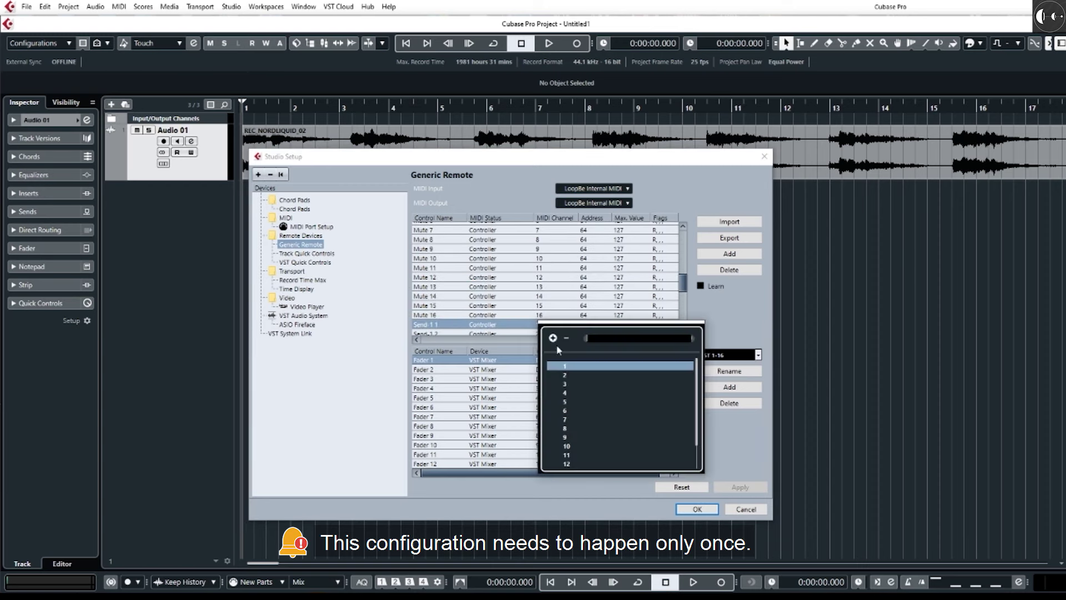
click(569, 376)
scroll(572, 295, down, 6)
scroll(572, 295, down, 1)
click(544, 276)
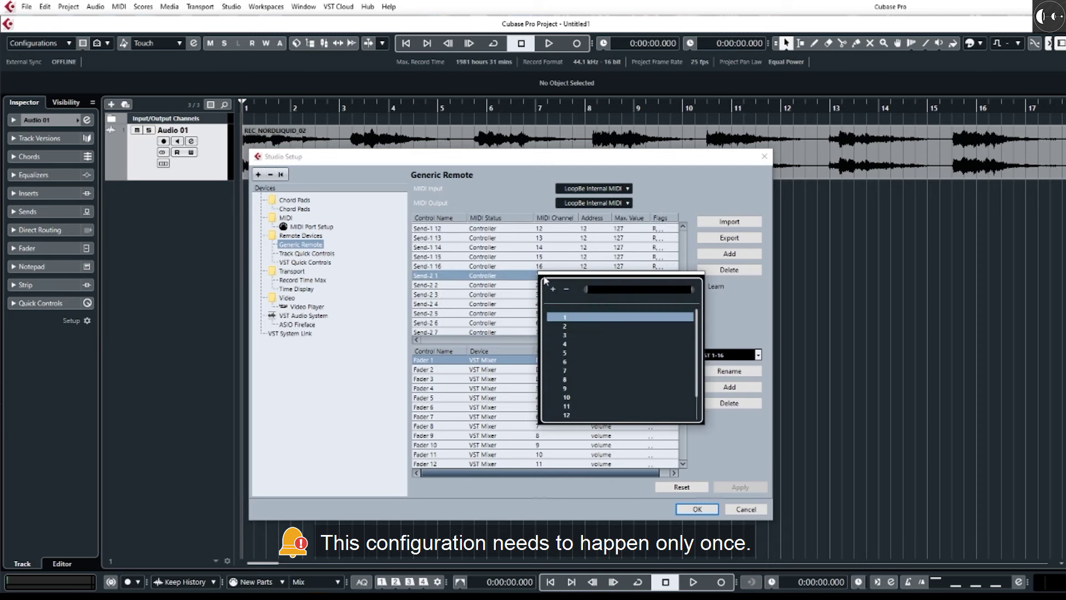
click(574, 328)
scroll(550, 298, down, 5)
Step: Set the controller address of Fader 1 to 20 and of Fader 2 to 21
scroll(553, 298, up, 7)
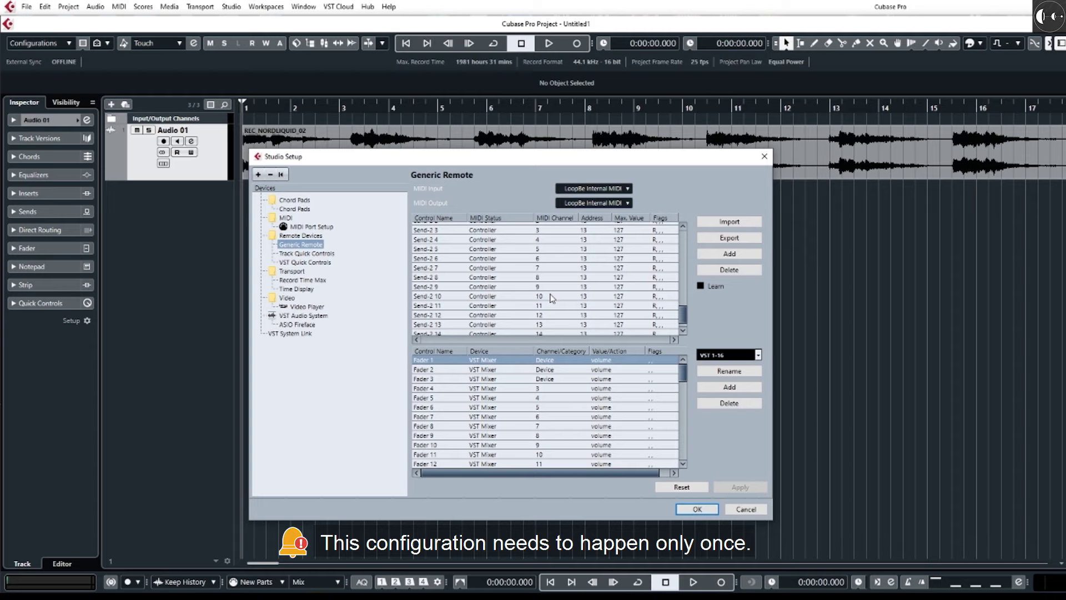
scroll(553, 298, up, 8)
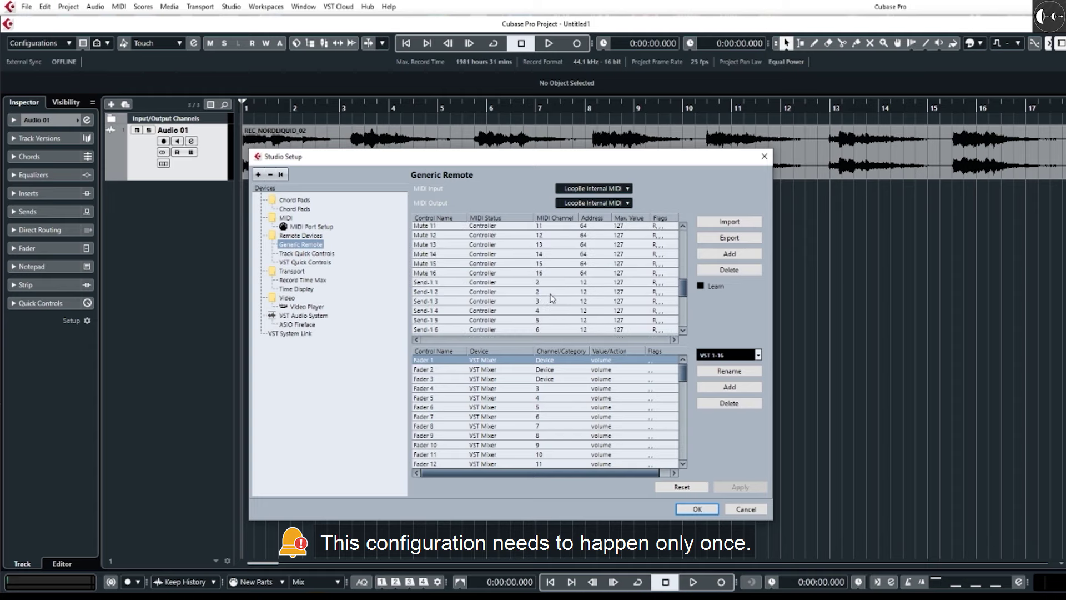
scroll(552, 298, up, 8)
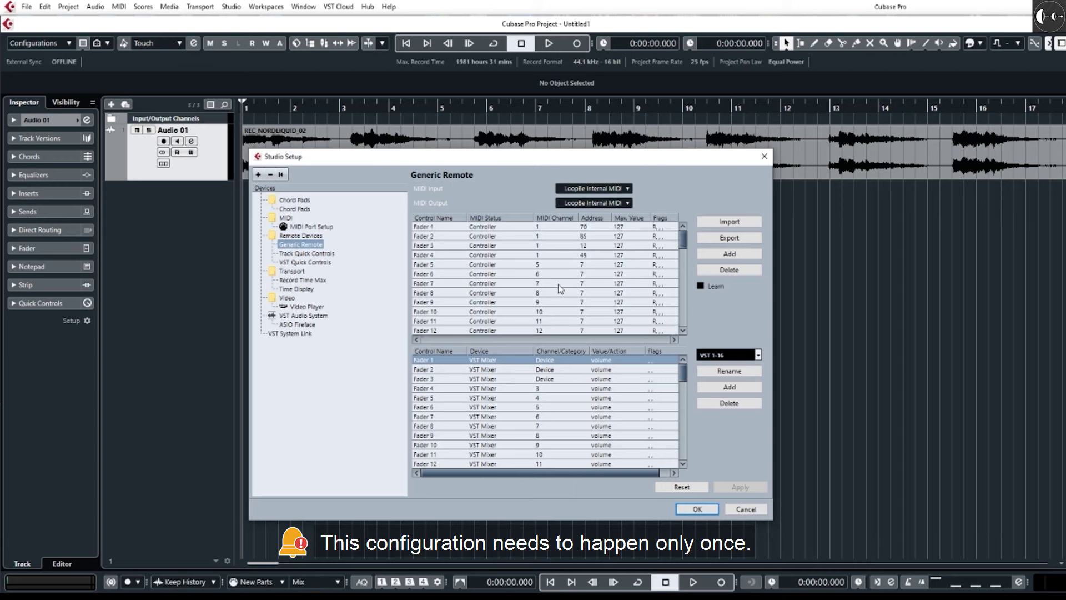
click(590, 227)
text(2)
key(Return)
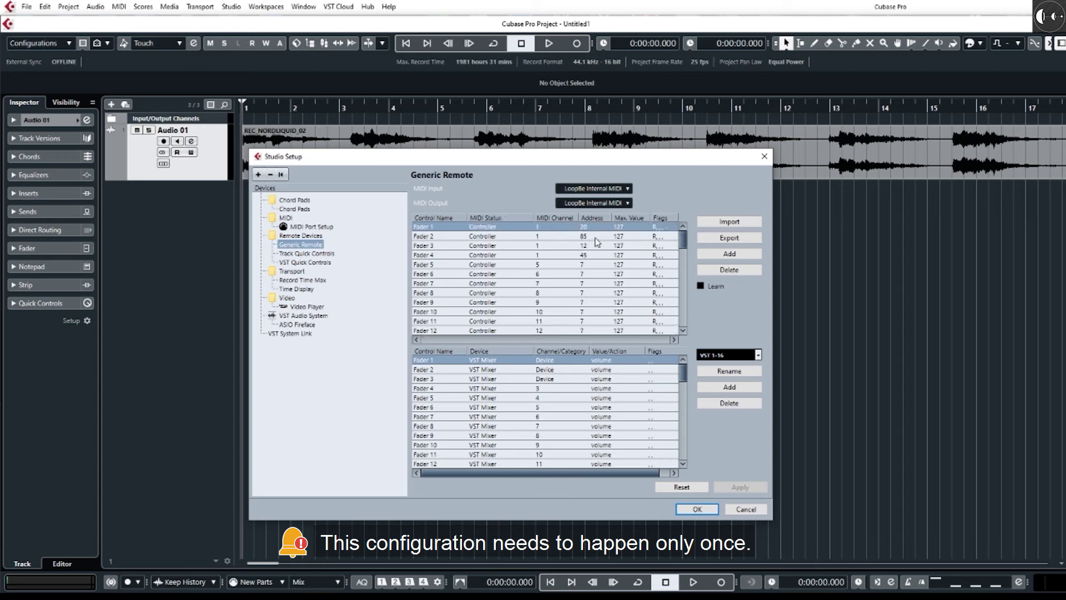
click(594, 236)
text(21)
key(Return)
Step: Set the controller address of Fader 3 to 22 and of Fader 4 to 23
click(590, 246)
text(22)
click(593, 255)
text(23)
key(Return)
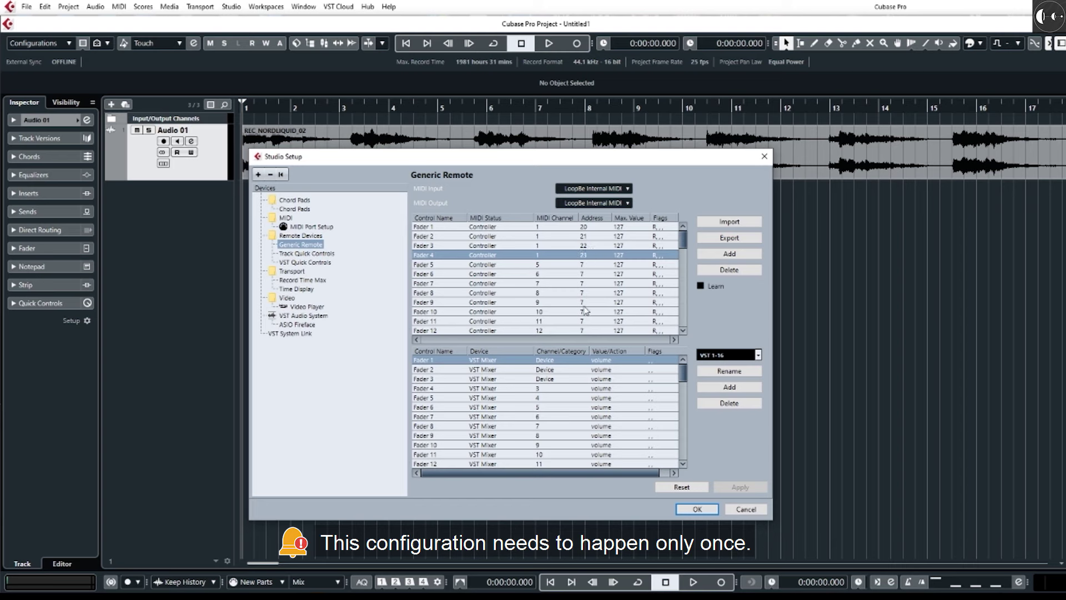
Step: Assign Fader 1 in the Generic Remote to the Standard Panner PanLR parameter of the Audio 01 channel
click(559, 362)
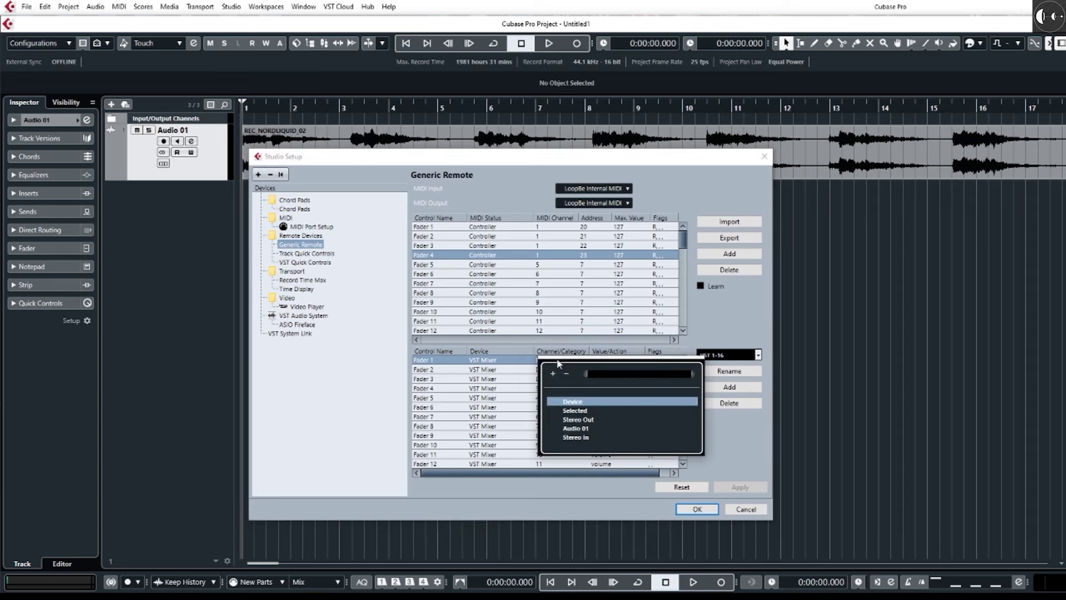
click(582, 429)
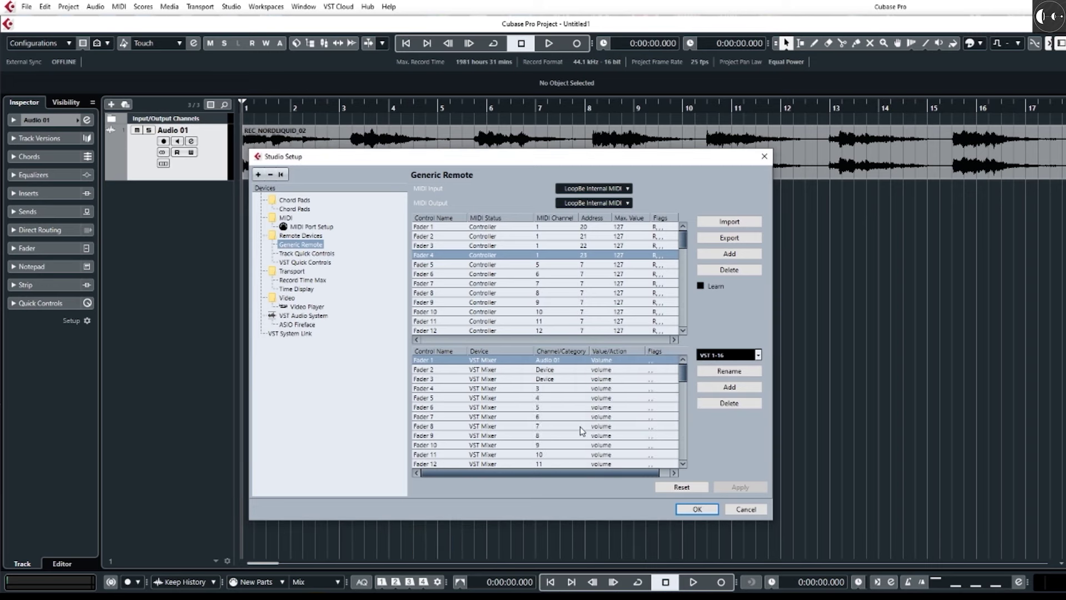
click(606, 364)
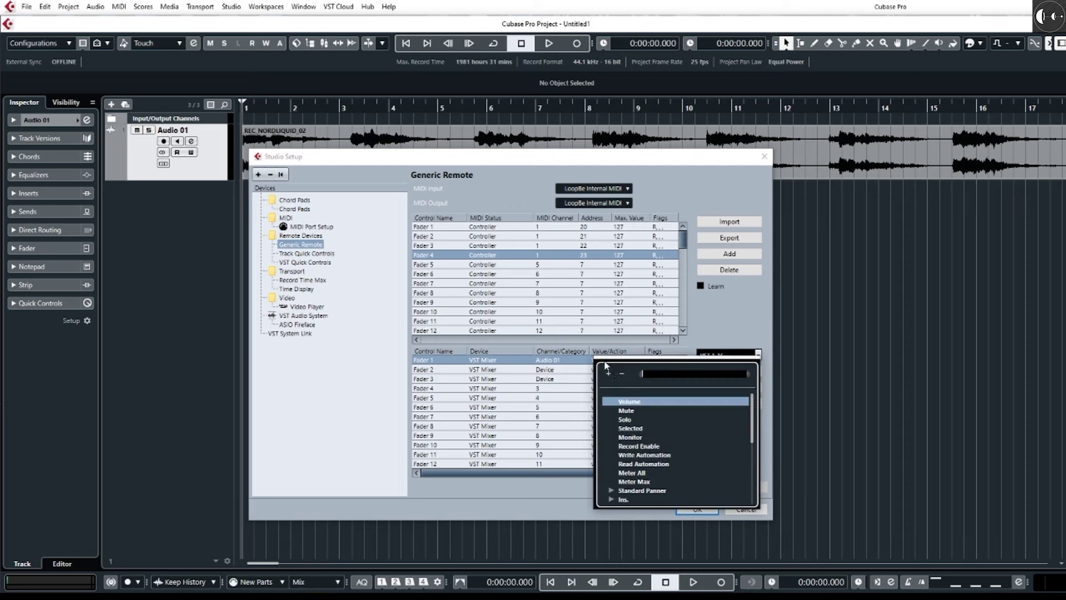
click(612, 491)
scroll(629, 459, down, 3)
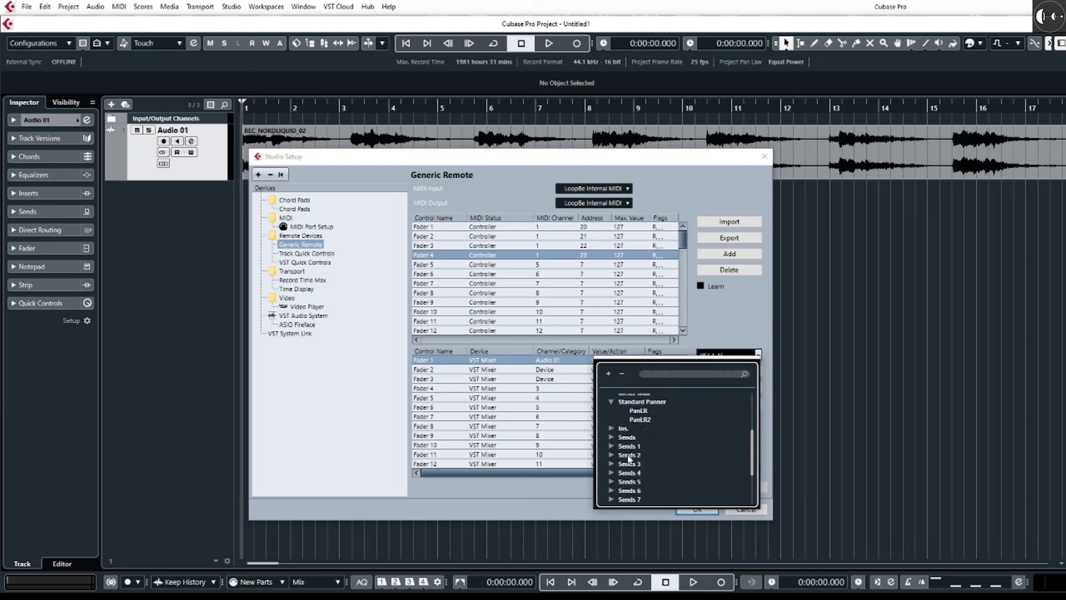
click(637, 411)
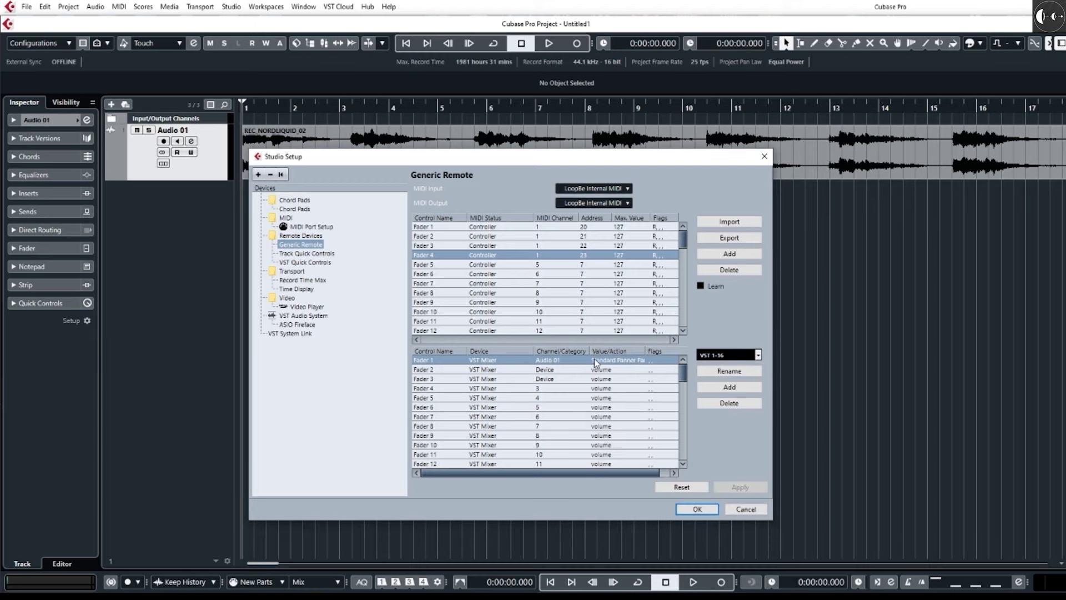
Step: Assign Fader 2 in the Generic Remote to the Volume of the Audio 01 channel
click(547, 371)
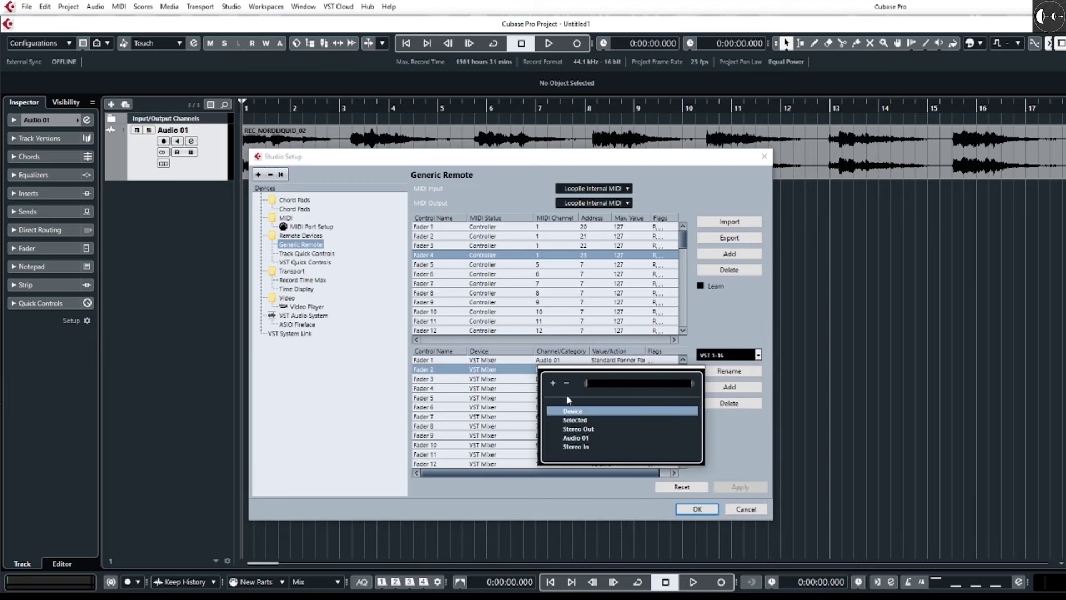
click(583, 441)
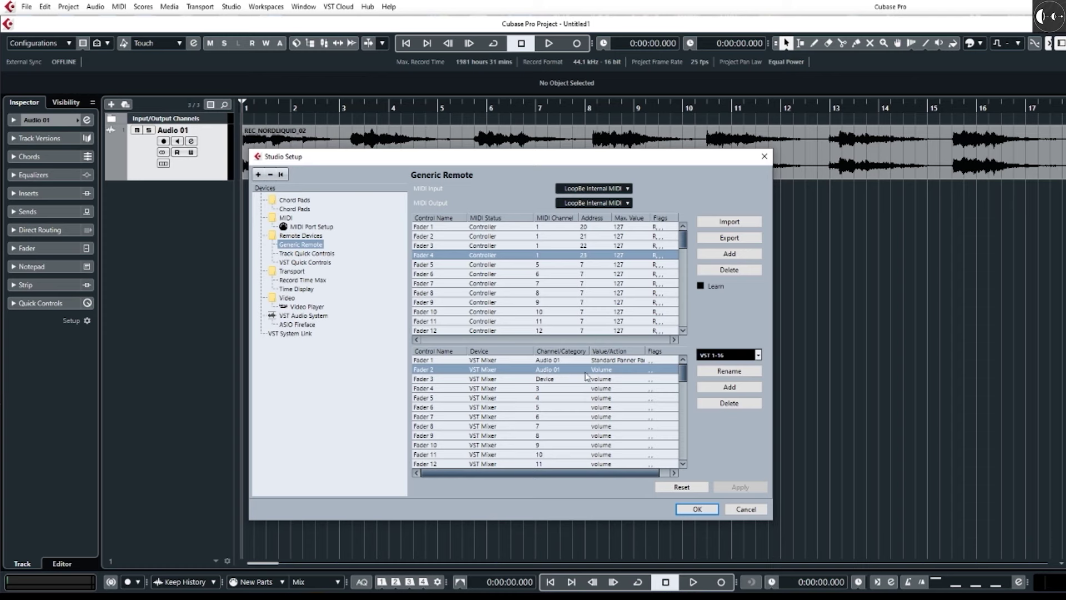
click(610, 374)
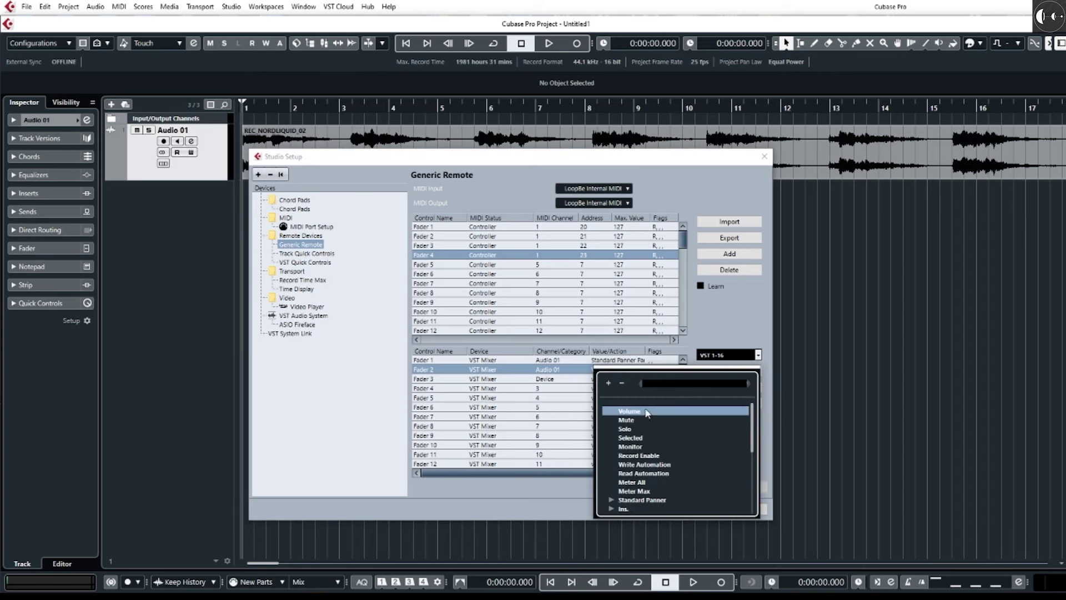
click(649, 414)
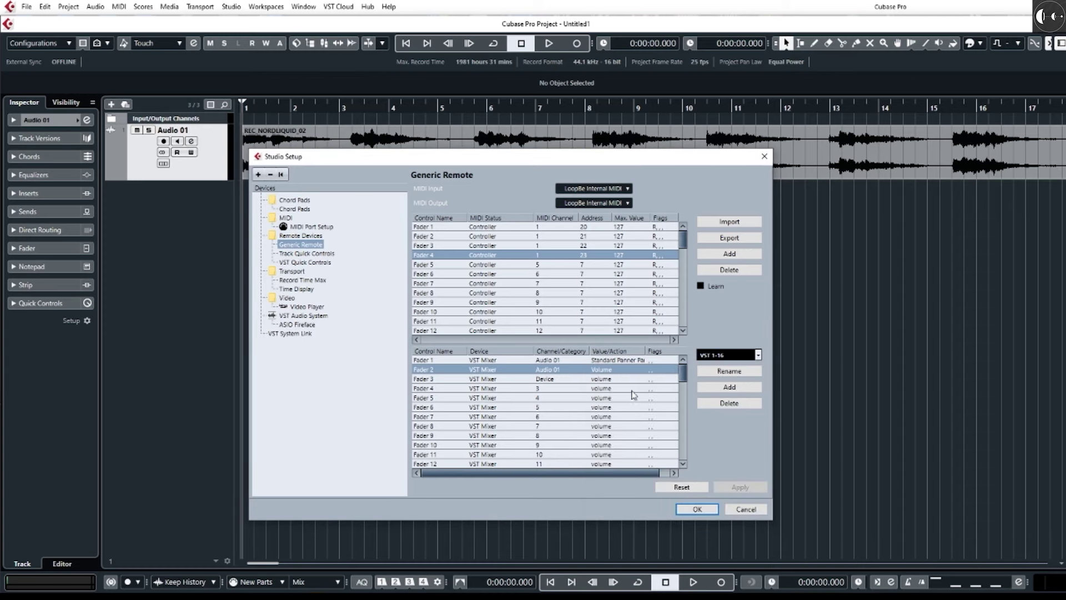
Step: Assign Fader 3 to EQ 1 Freq in Strip 3 EQ of the Audio 01 channel and accept the Studio Setup
click(553, 380)
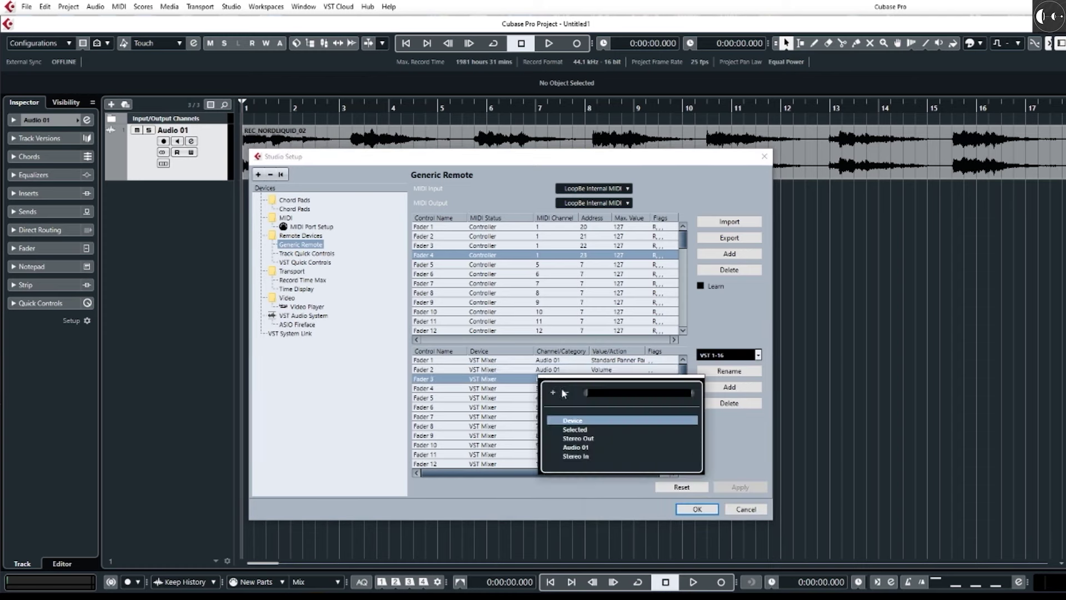
click(584, 447)
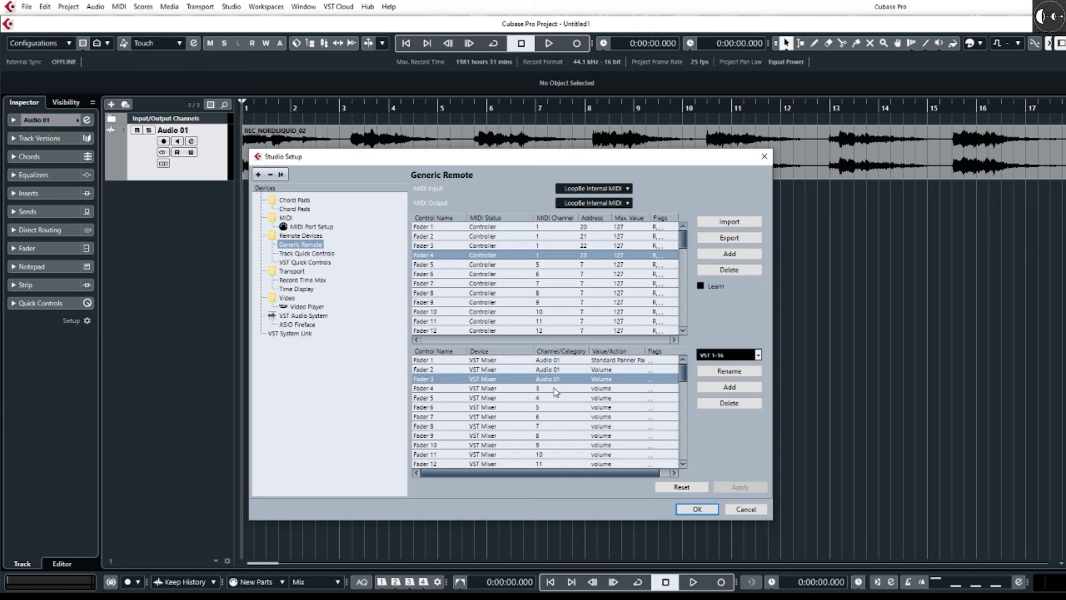
click(606, 383)
scroll(662, 464, down, 5)
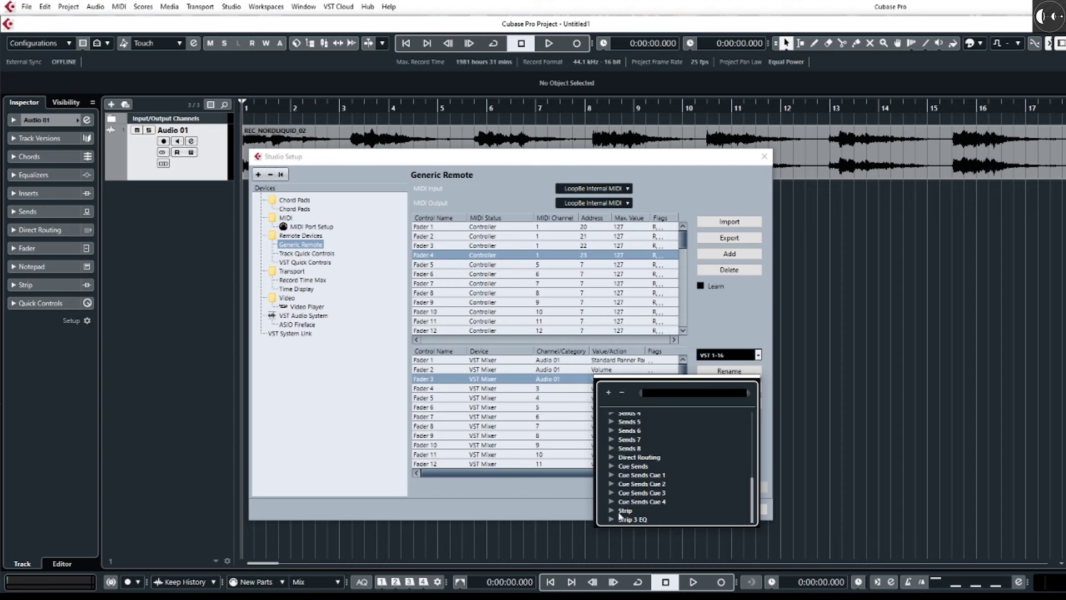
click(611, 519)
scroll(659, 472, down, 3)
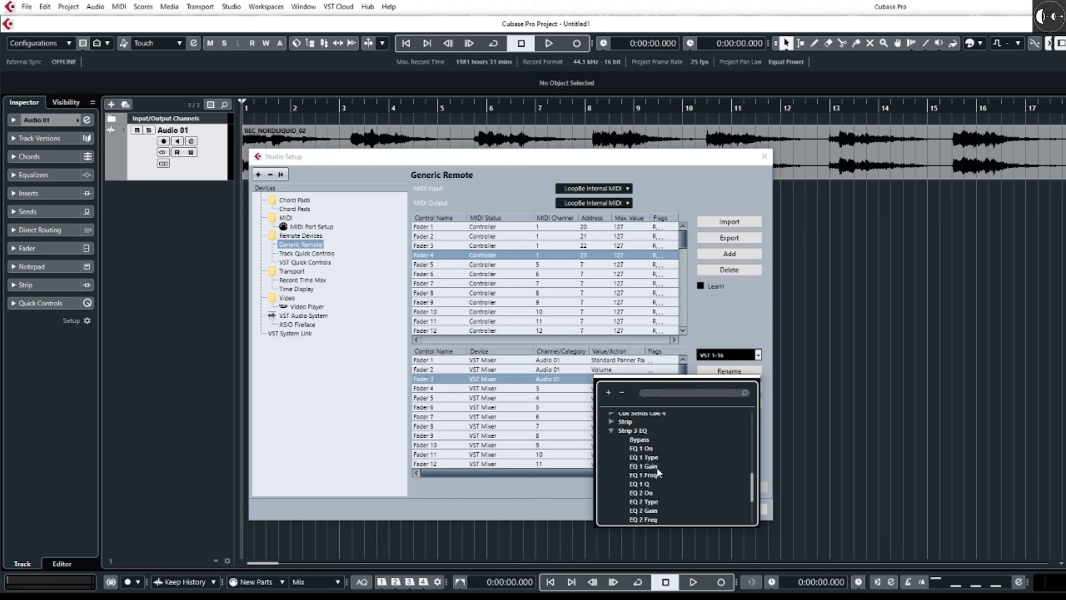
click(657, 477)
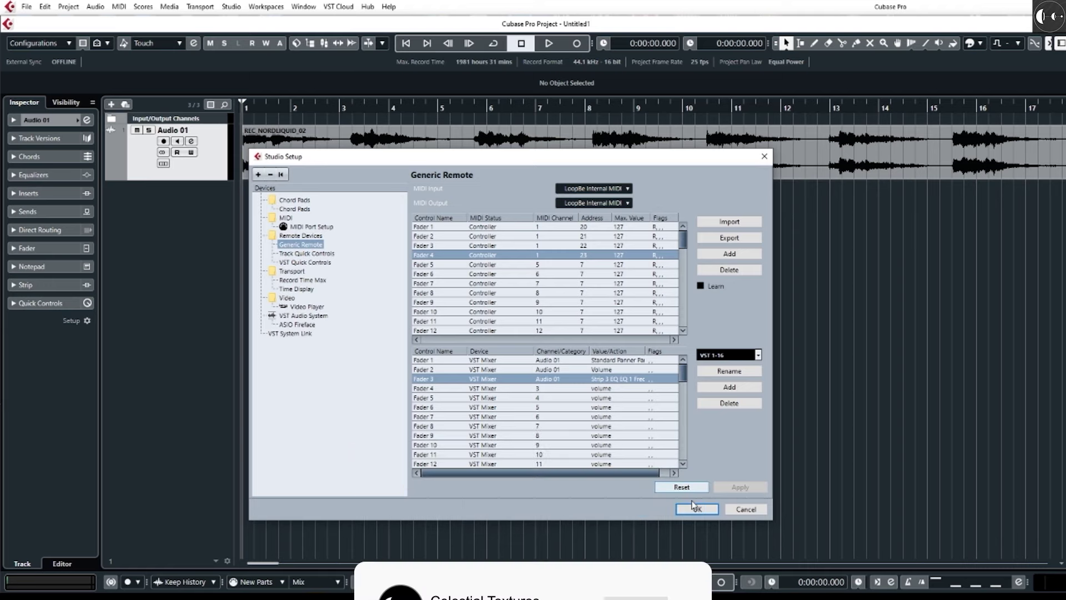
click(703, 508)
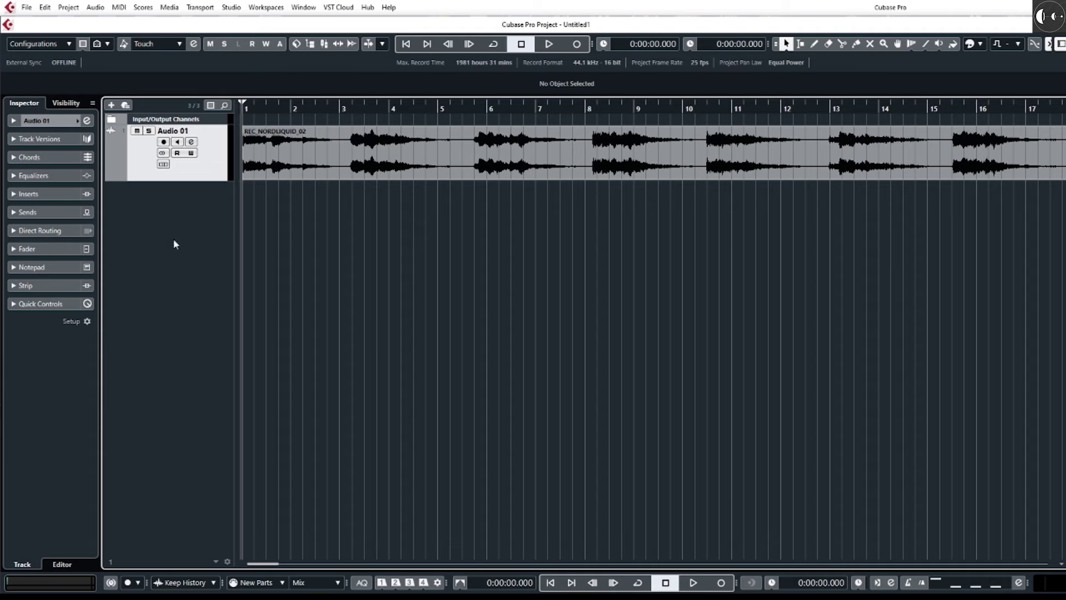
Step: Add one MIDI track below the Audio 01 track, leaving its name empty
right_click(173, 240)
click(209, 273)
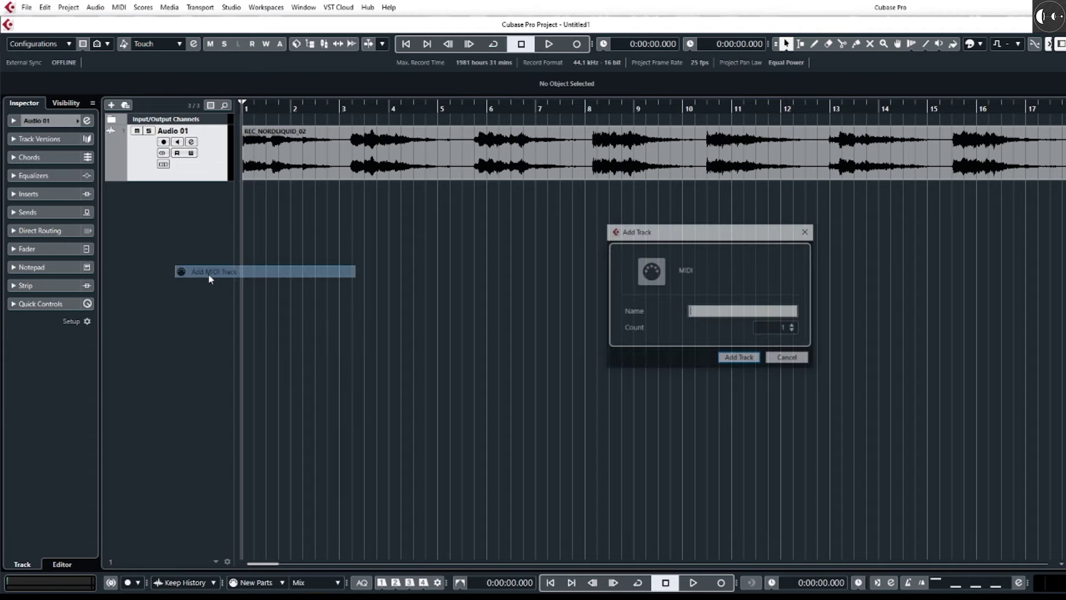
click(731, 359)
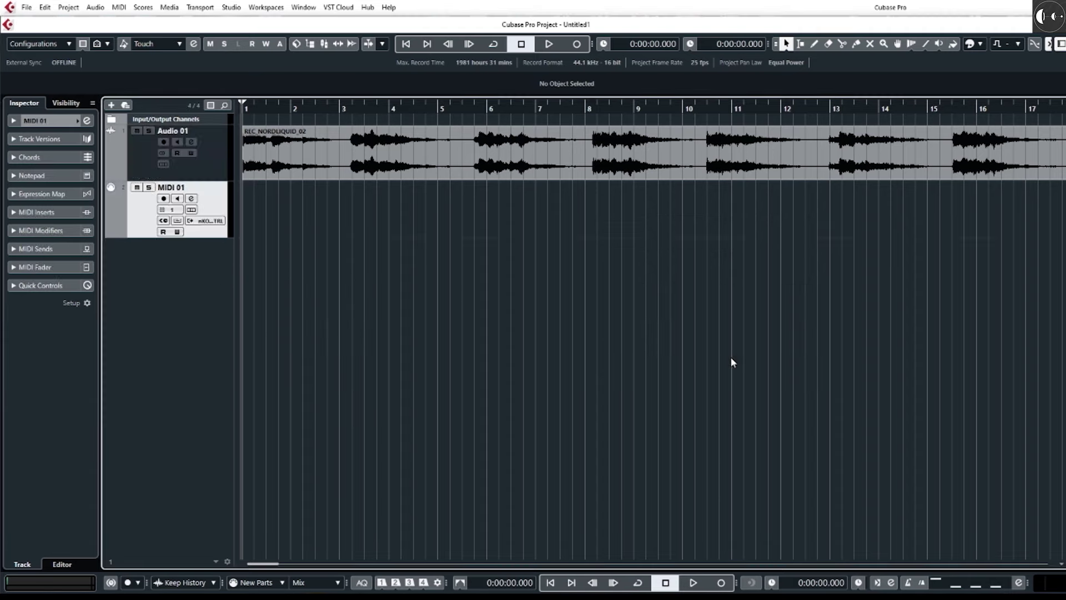
Step: Set the MIDI 01 track's input to Not Connected, its output to LoopBe Internal MIDI and its channel to 1
click(62, 118)
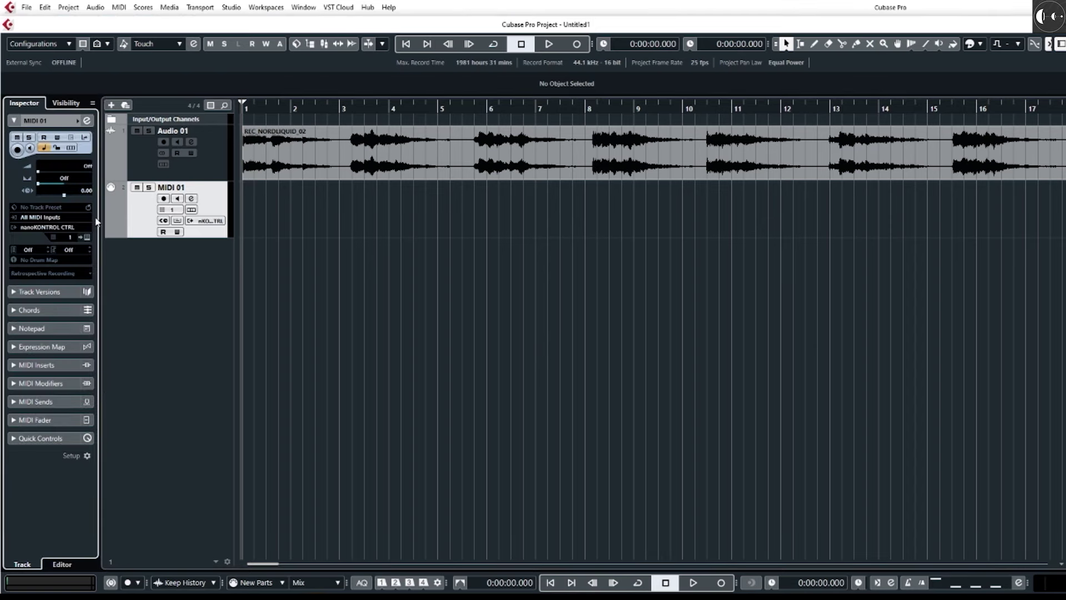
click(75, 220)
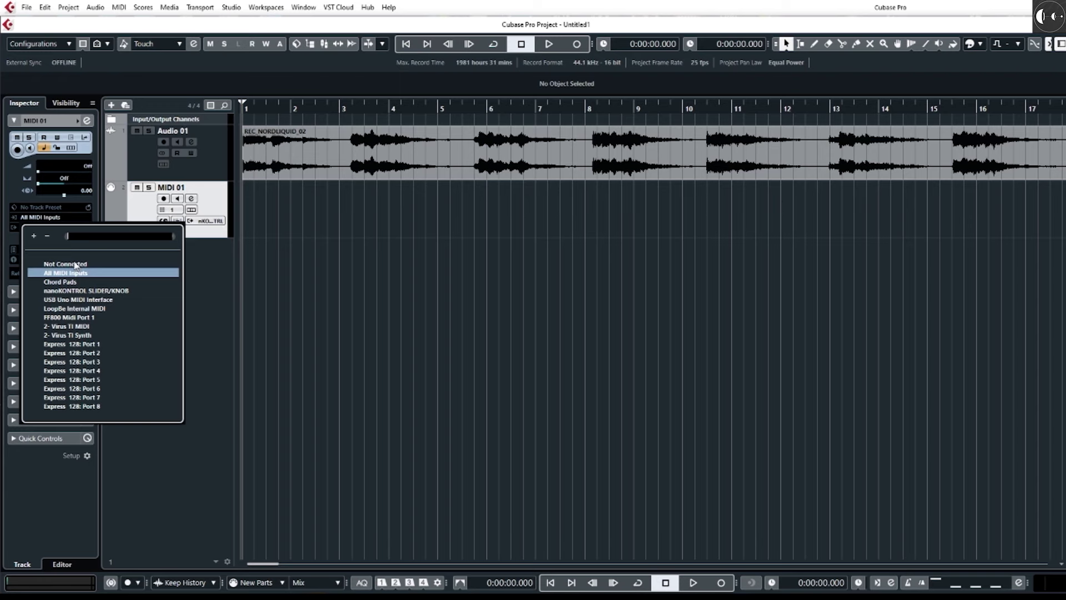
click(75, 264)
click(58, 228)
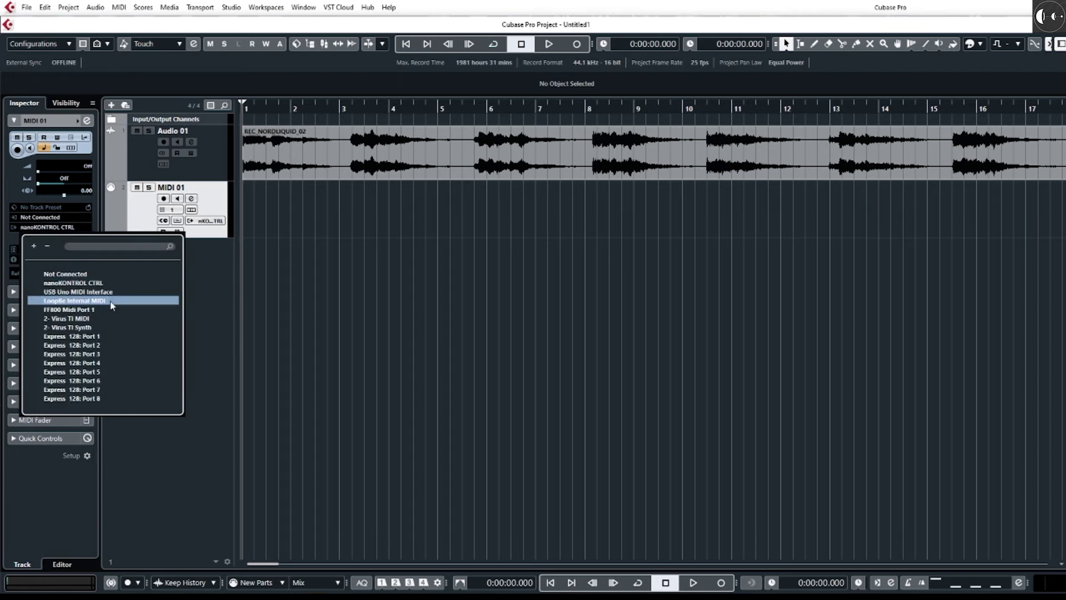
click(111, 301)
click(68, 239)
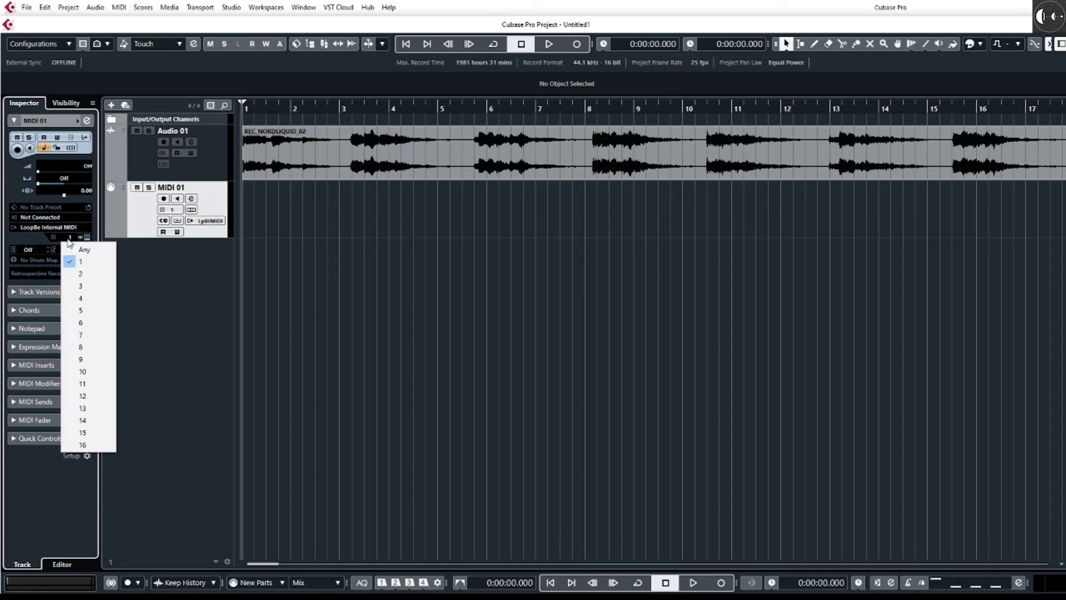
click(89, 260)
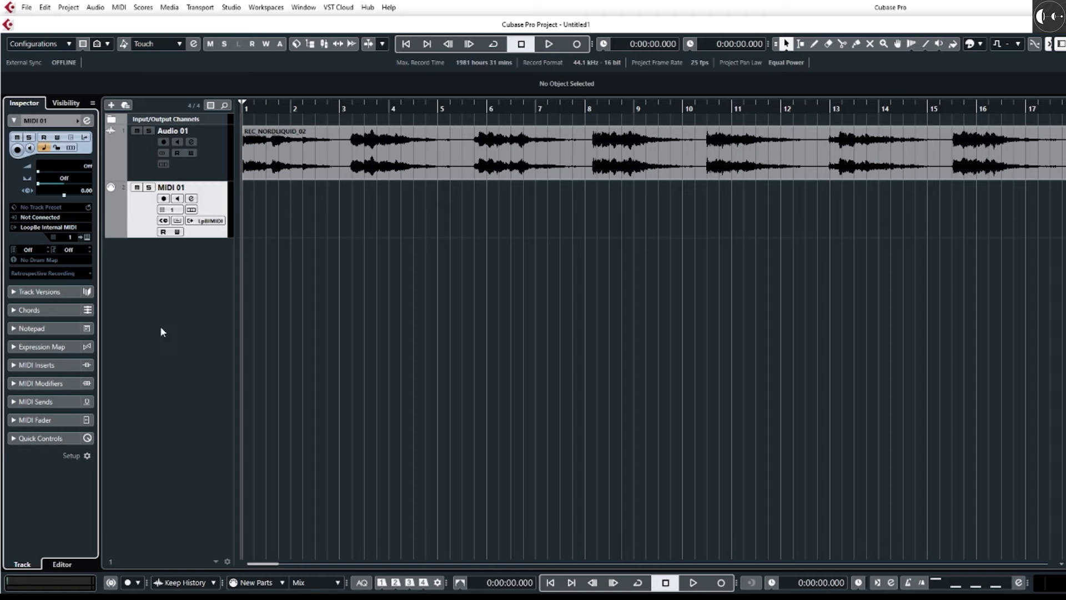
Step: Load Auto LFO into the first MIDI insert slot of MIDI 01 and place its window below the track
click(55, 364)
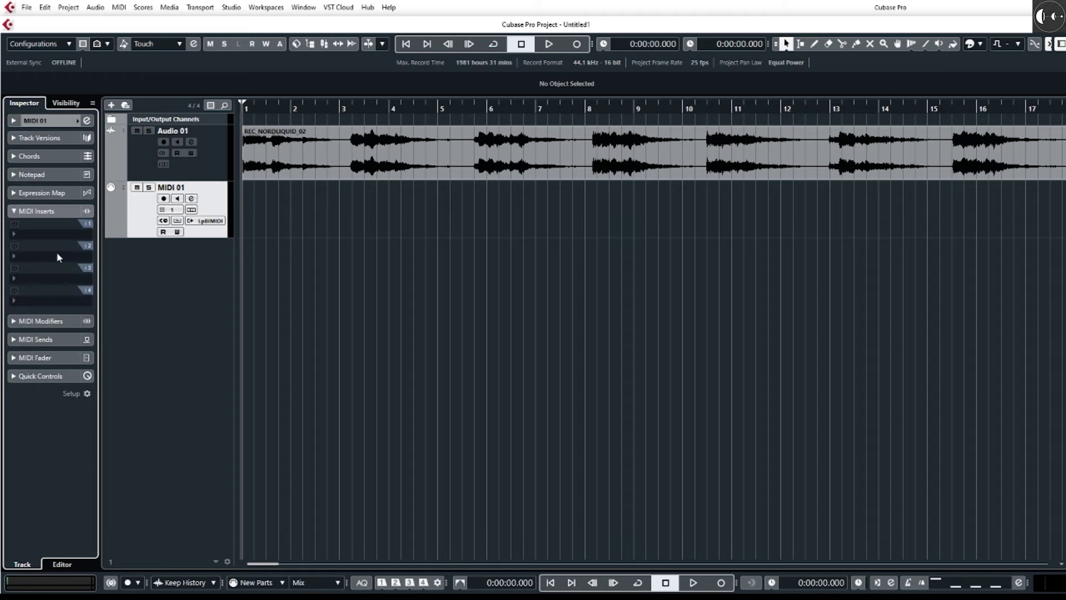
click(62, 237)
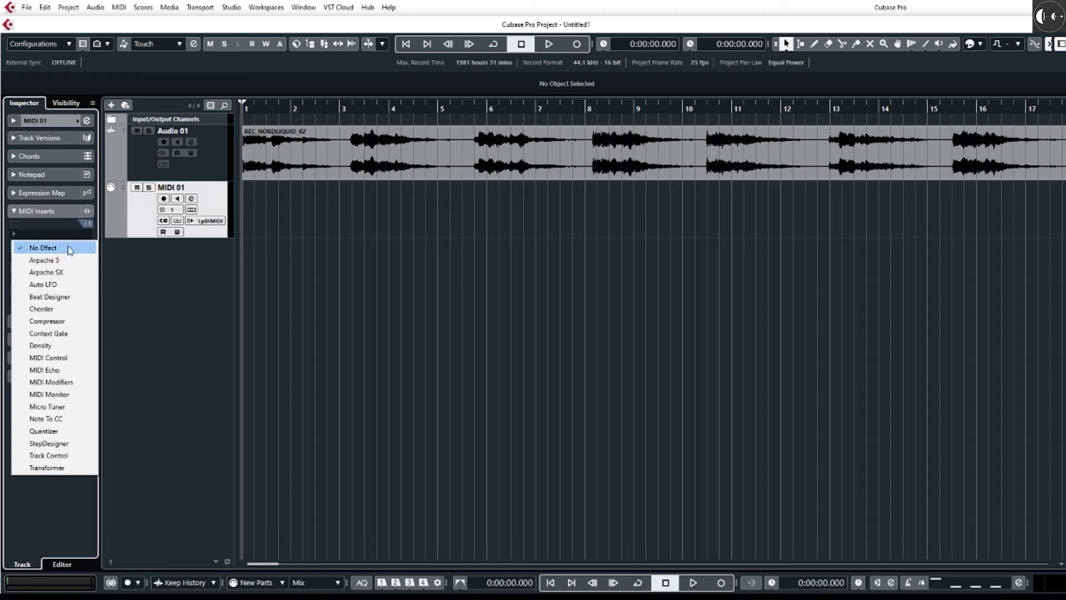
click(71, 284)
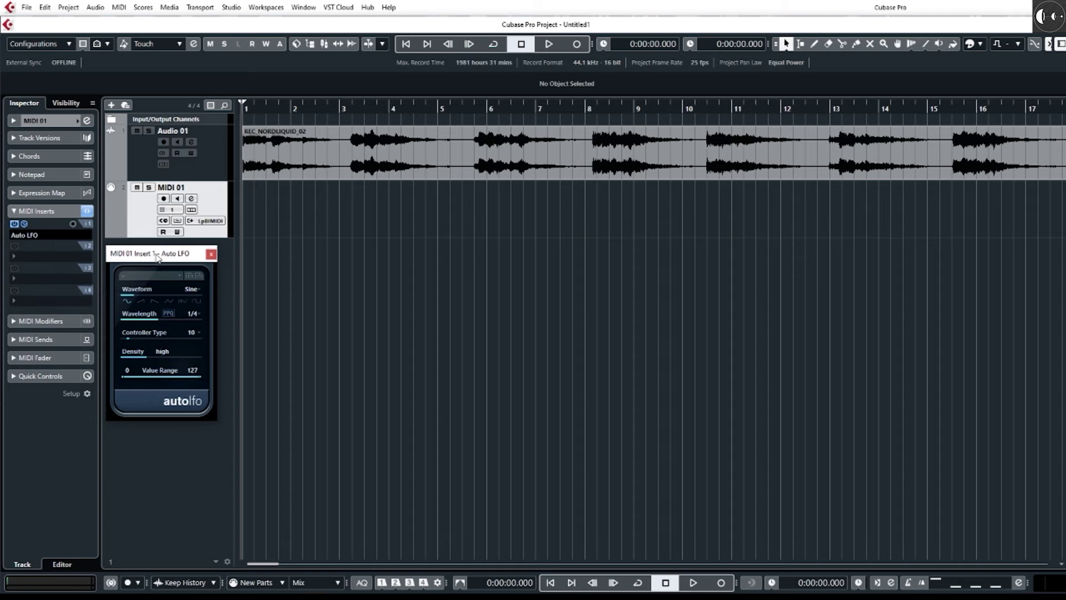
drag(157, 256, 166, 258)
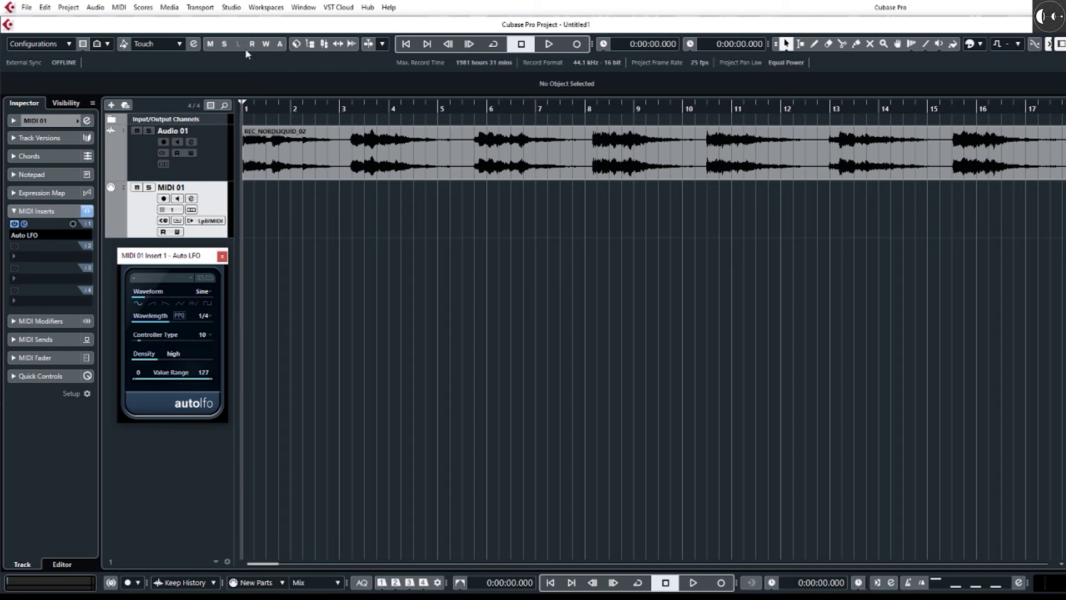
Step: Check the remote's controller addresses in the Studio Setup and set the Auto LFO controller type to 20
click(231, 7)
click(284, 200)
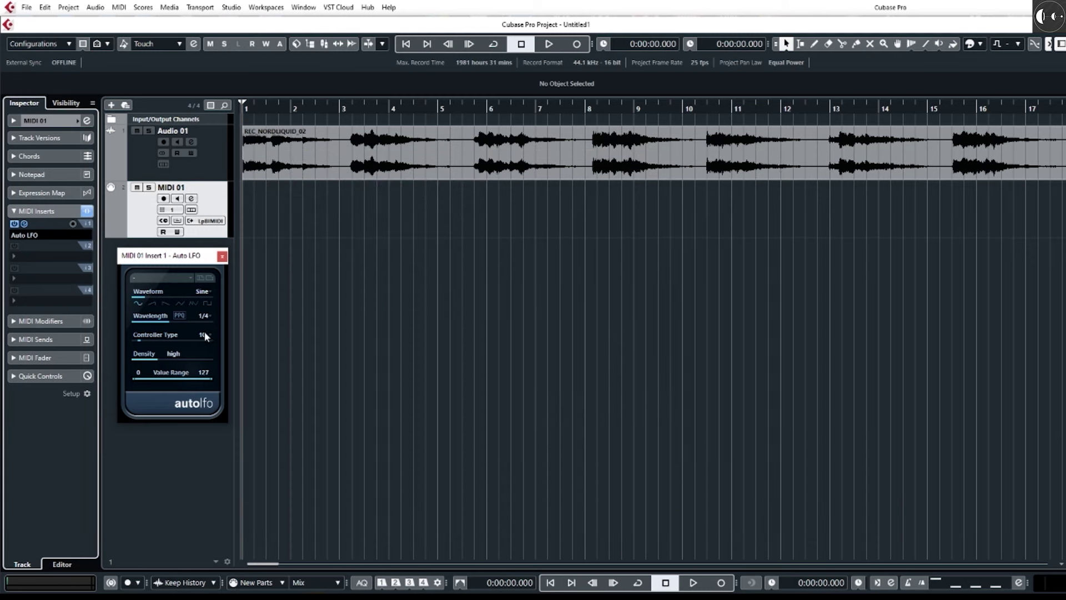
click(205, 336)
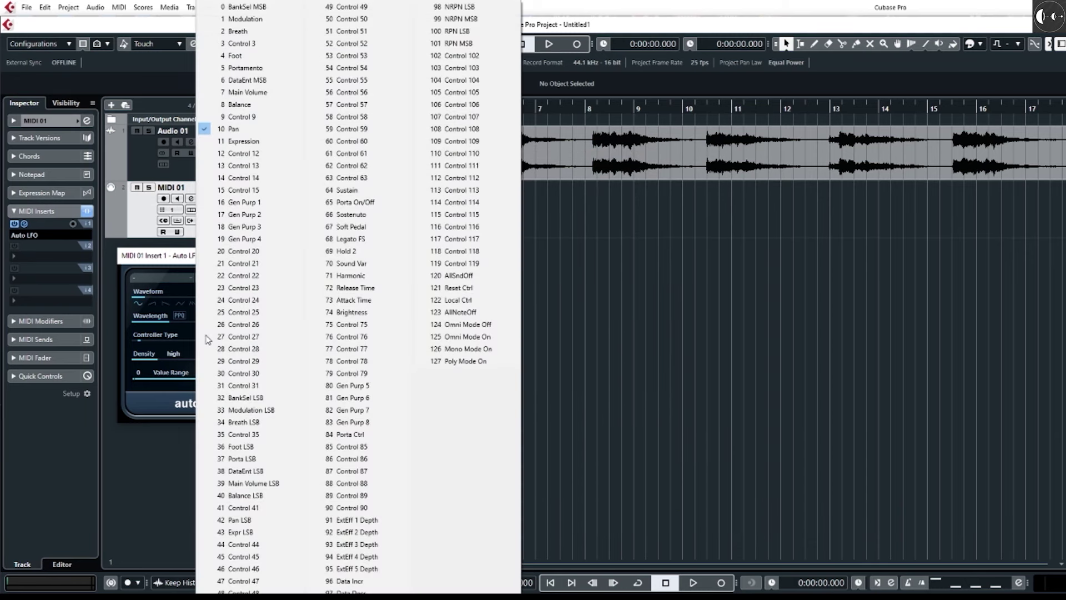
click(241, 251)
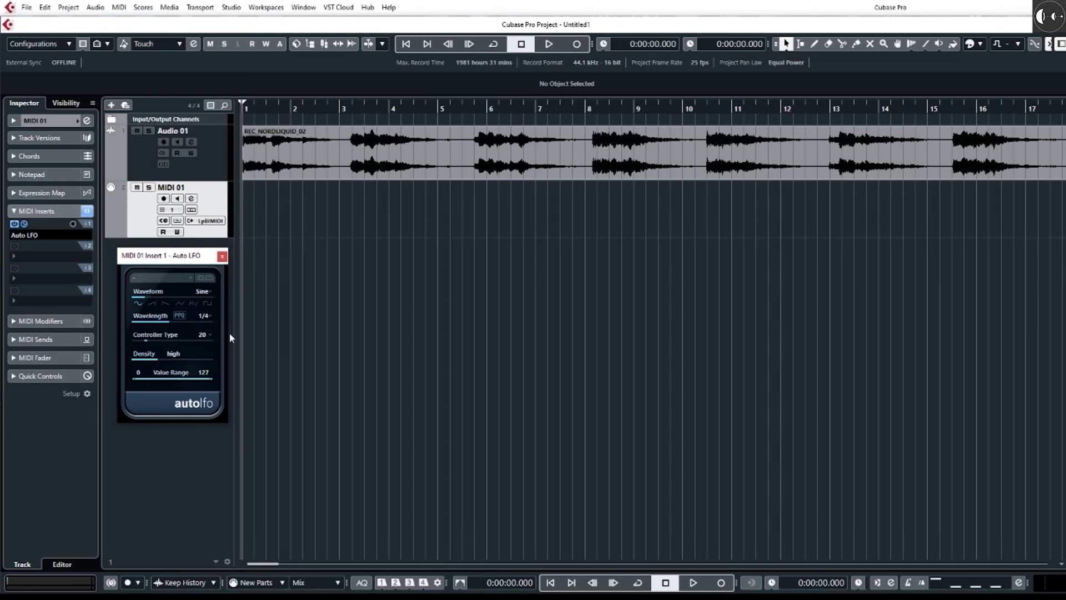
Step: Open the channel settings of the Audio 01 track and place the window beside the Auto LFO
click(214, 167)
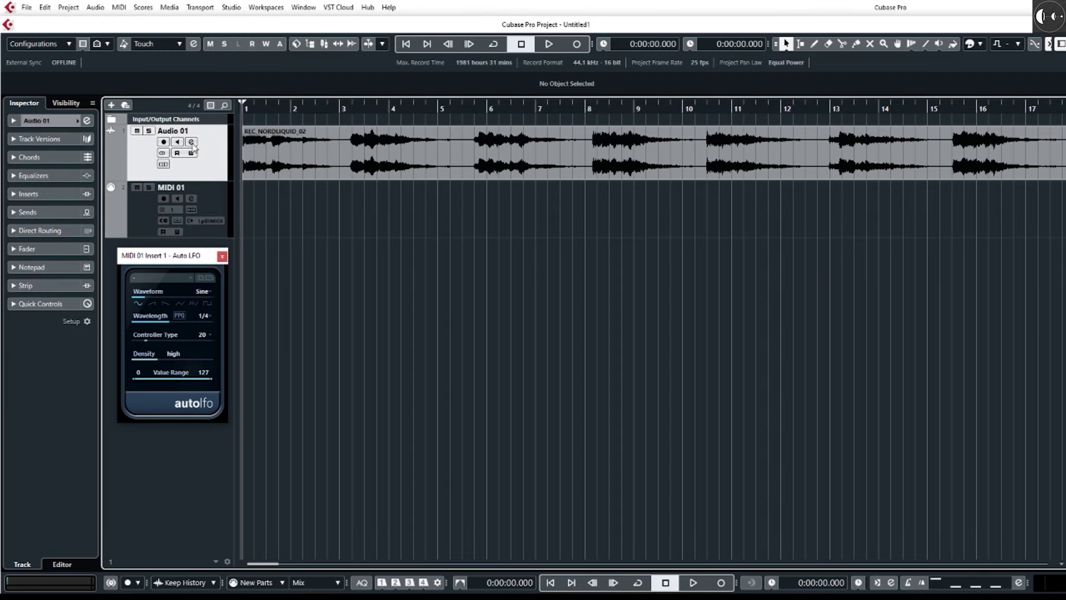
click(191, 142)
drag(771, 244, 306, 215)
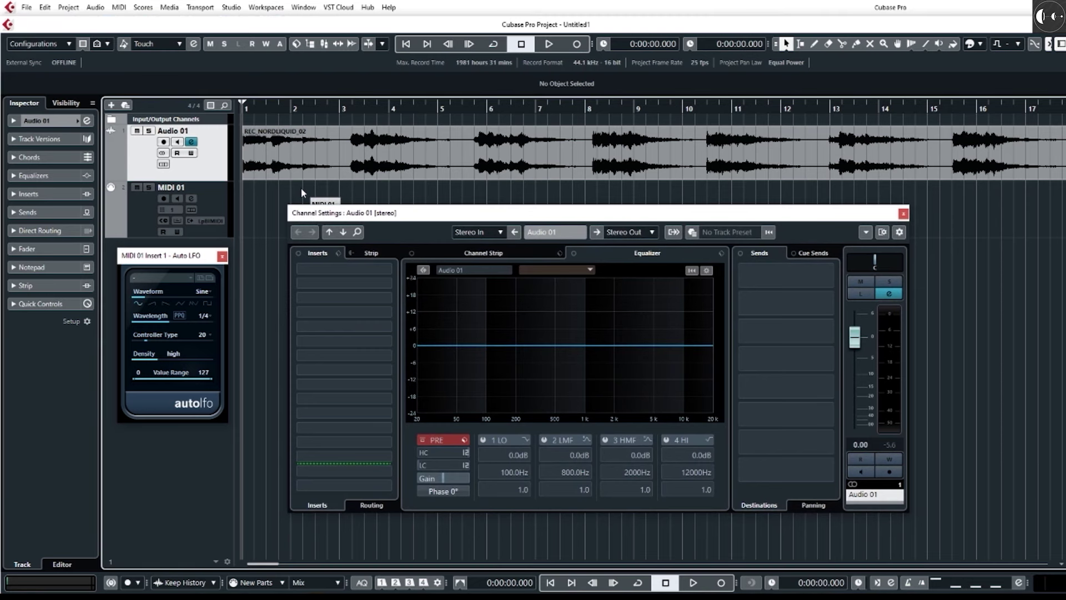
Step: Play the project to test the pan modulation, set the Auto LFO wavelength to 1/1 T during playback, and stop
key(space)
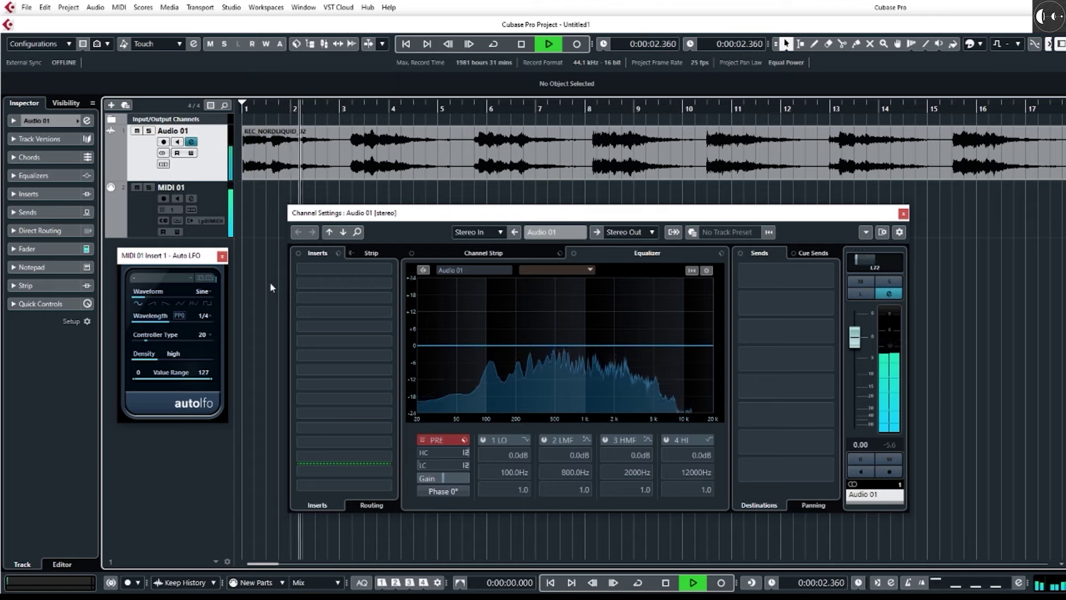
click(188, 327)
click(200, 323)
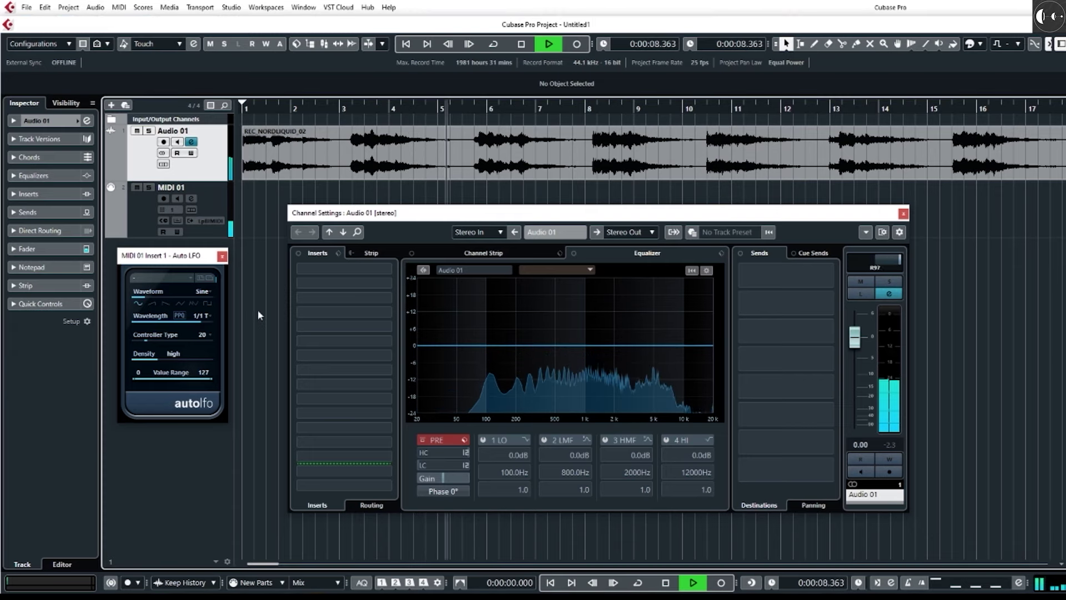
key(space)
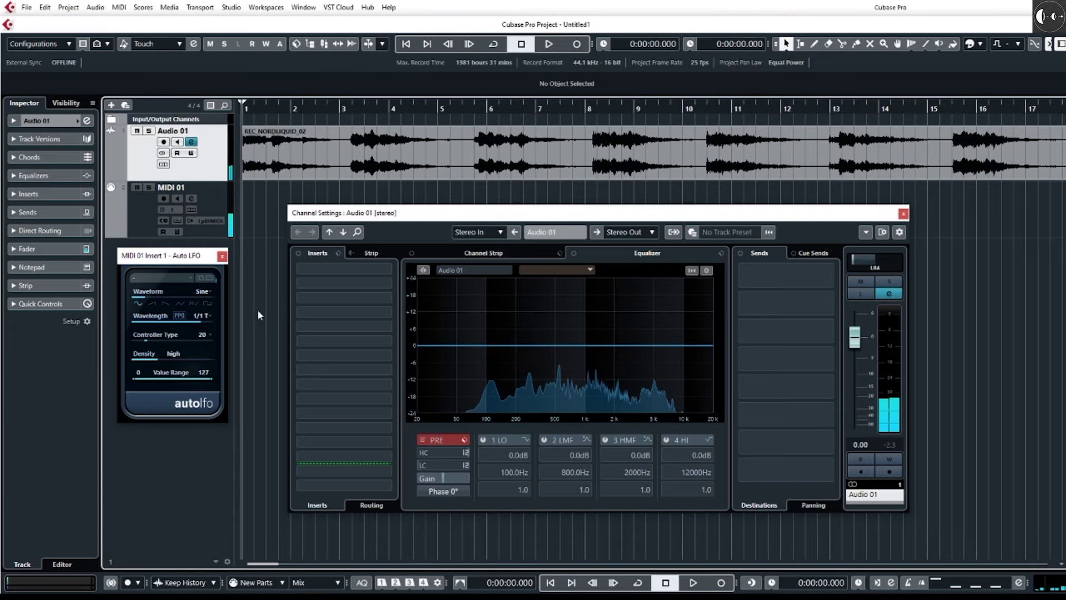
Step: Load a second Auto LFO into the second MIDI insert slot of MIDI 01 and set its controller type to 21
click(222, 191)
click(60, 259)
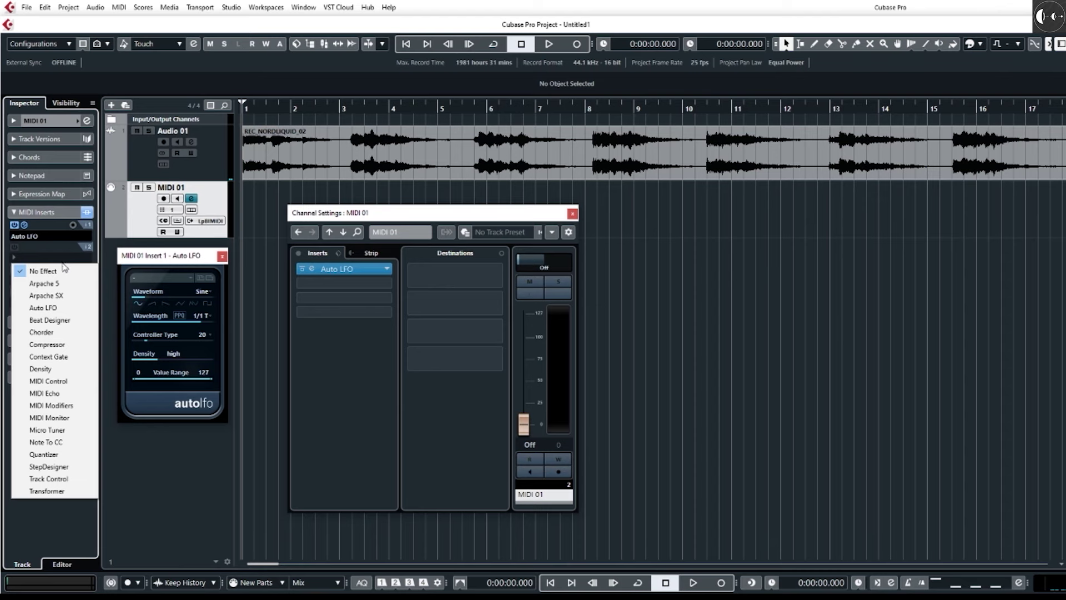
click(78, 308)
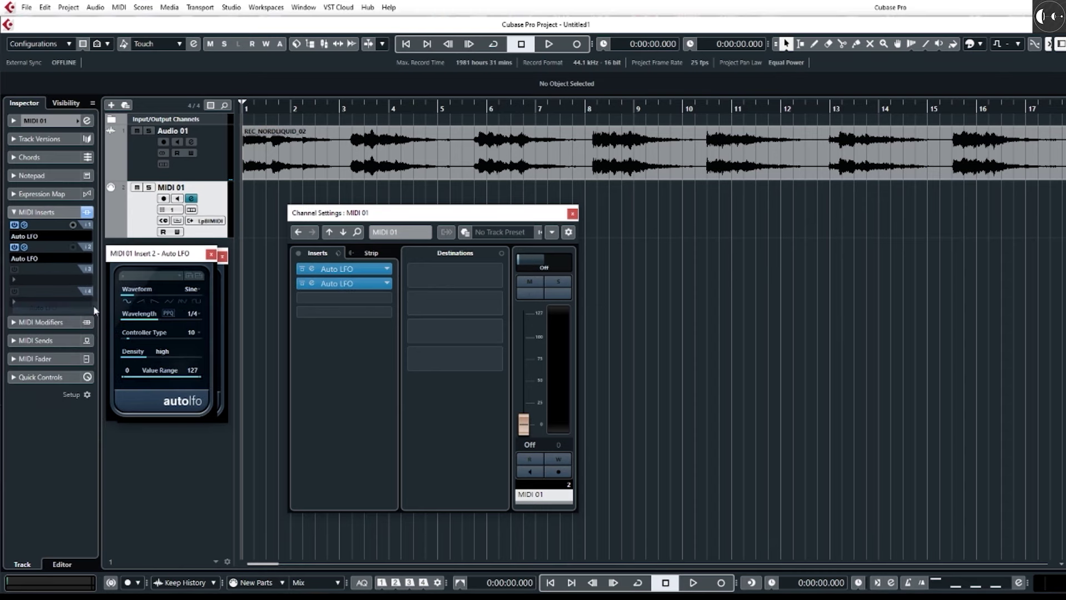
drag(173, 261, 188, 356)
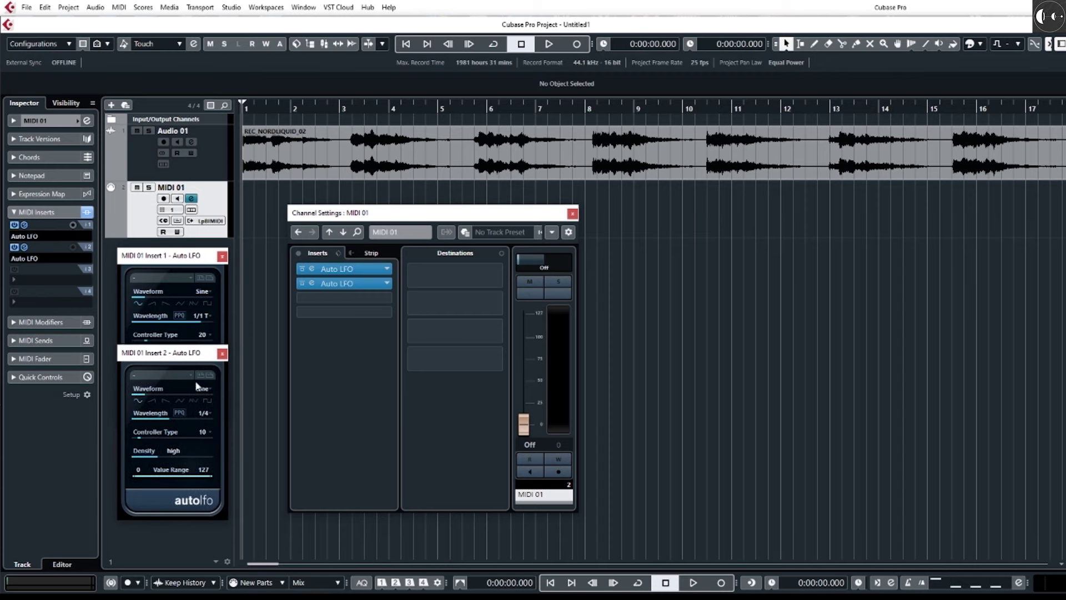
click(203, 432)
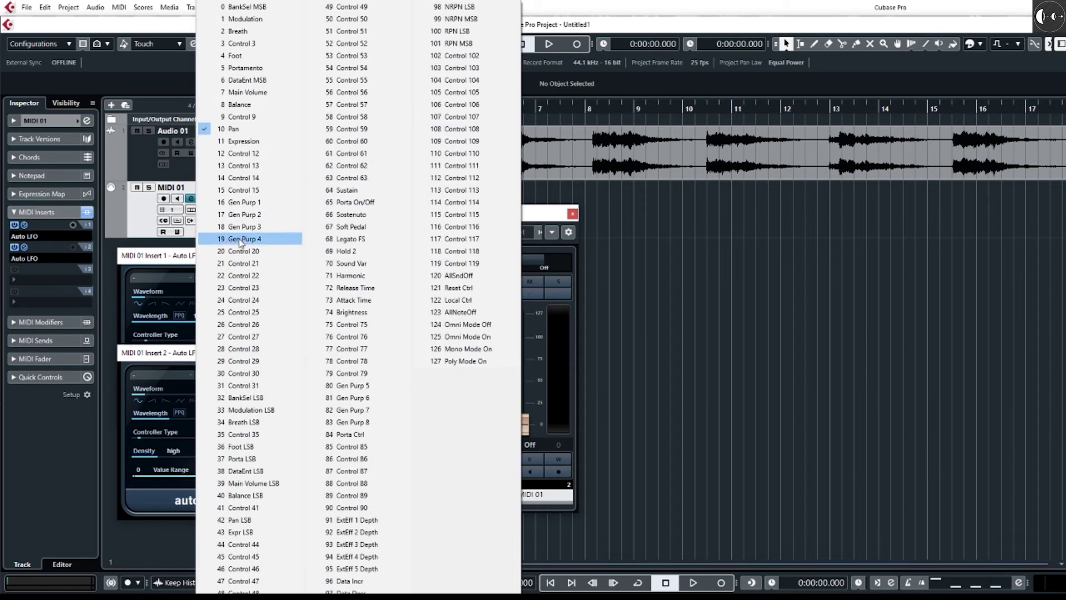
click(238, 263)
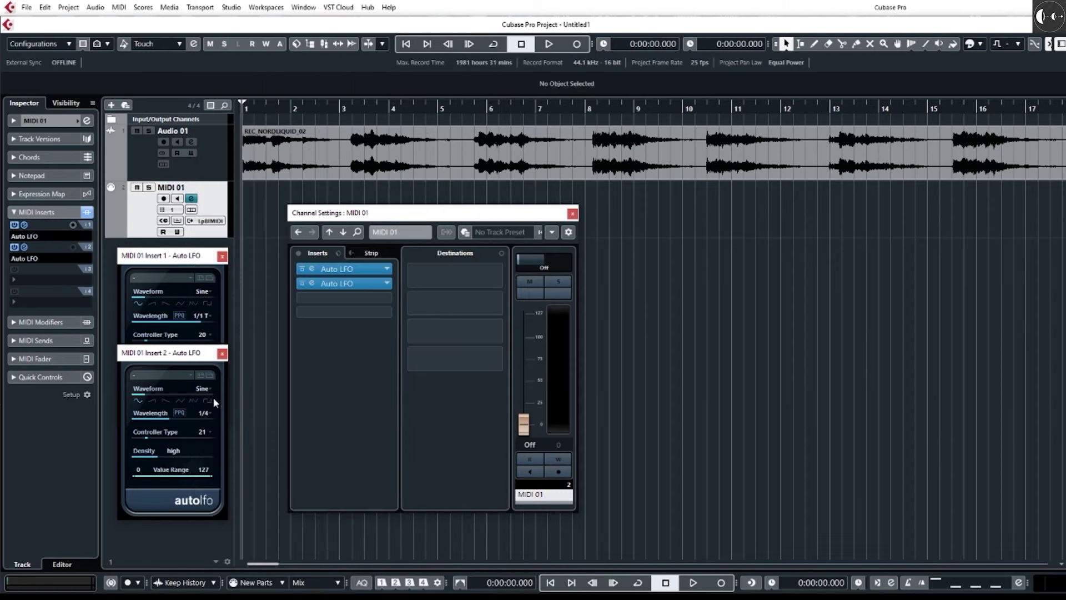
Step: Show the Audio 01 channel settings and play the project briefly to test the volume modulation
click(207, 167)
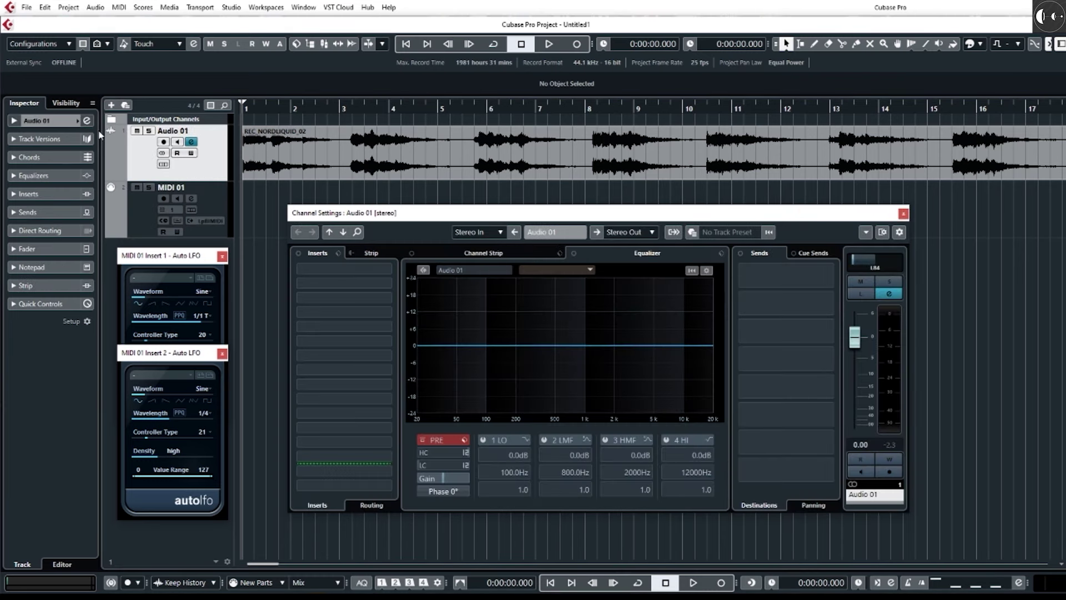
key(space)
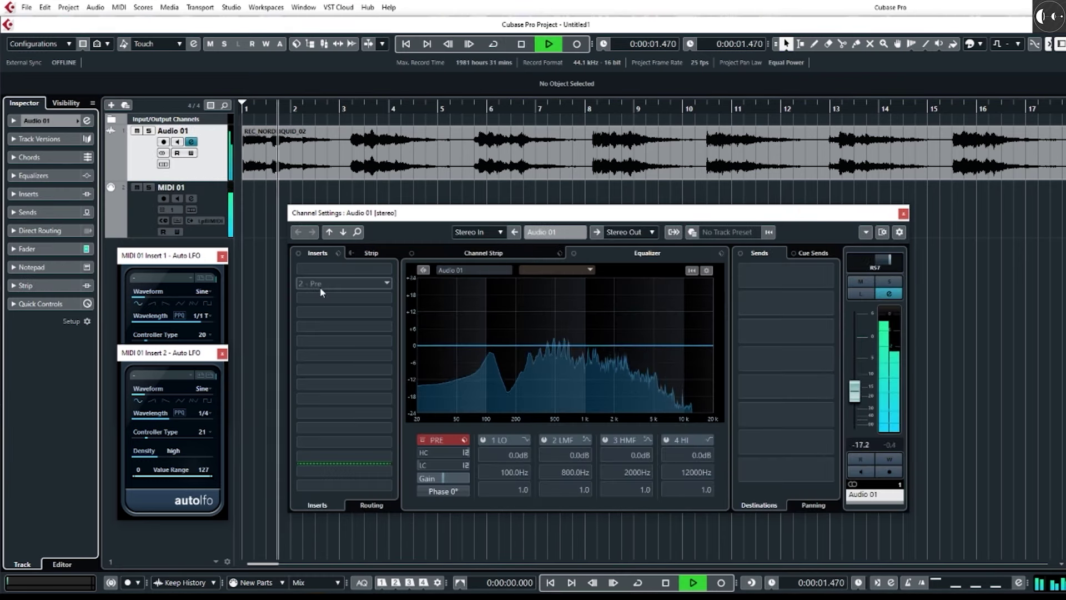
key(space)
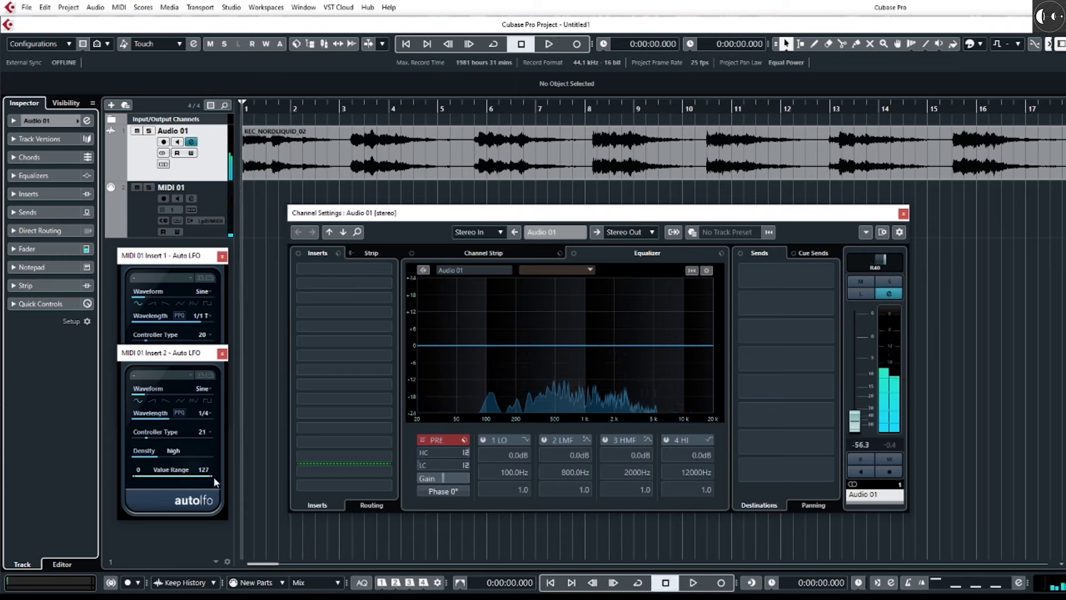
Step: Set the second Auto LFO to a Square waveform, 1/8 wavelength and maximum range value 95, testing it during playback
drag(211, 477, 207, 478)
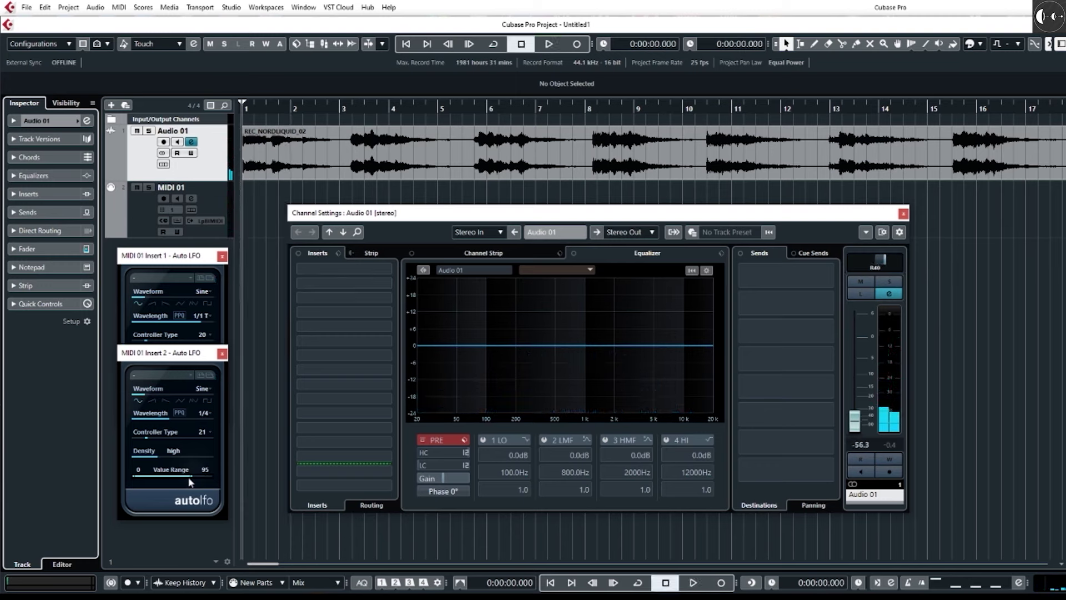
scroll(191, 417, down, 1)
scroll(192, 416, down, 1)
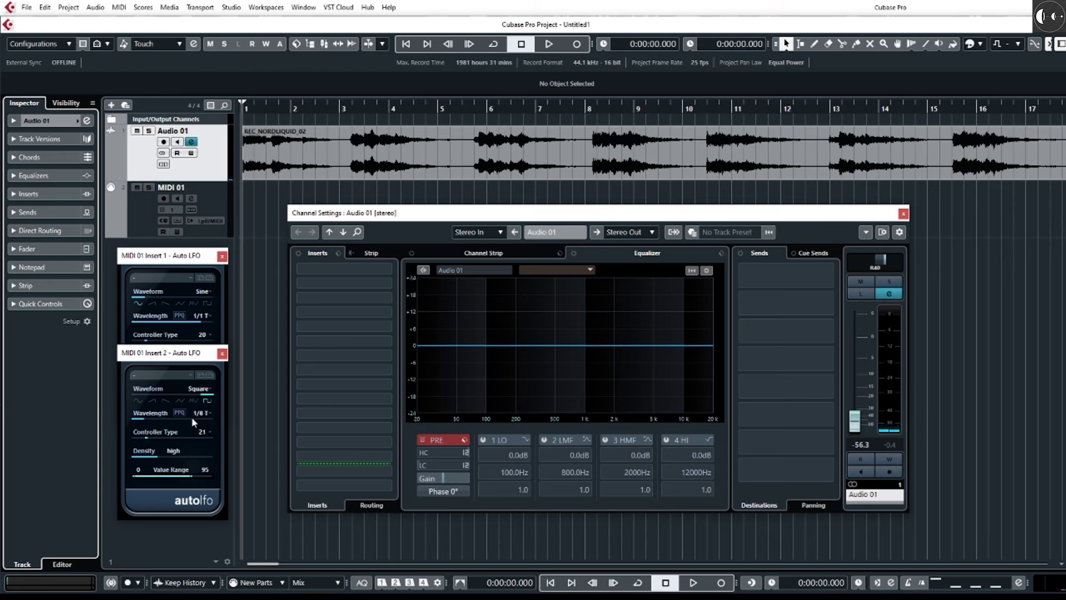
key(space)
scroll(192, 418, up, 1)
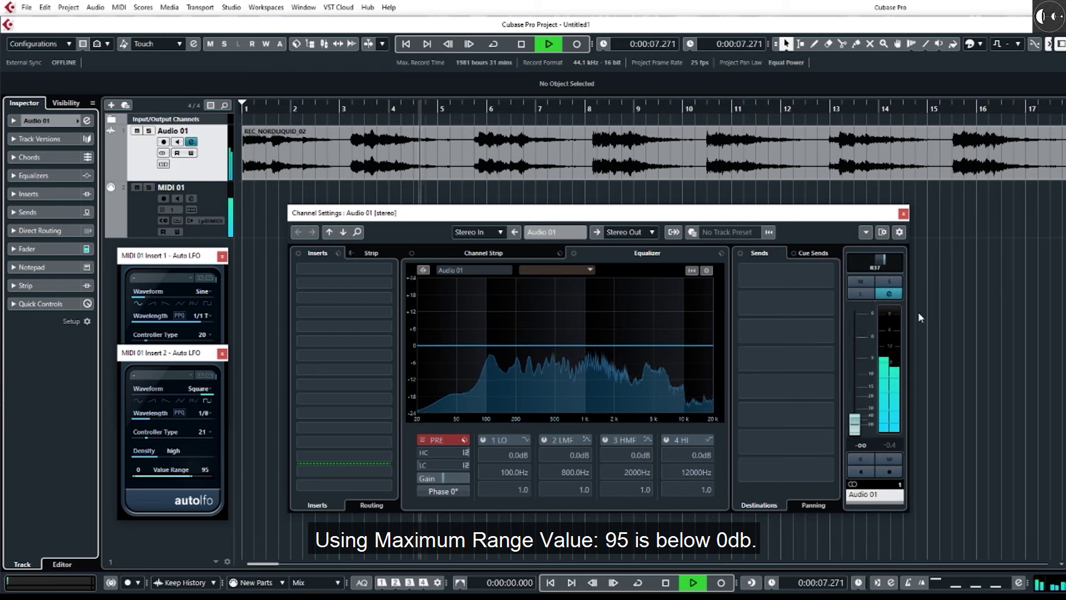
key(space)
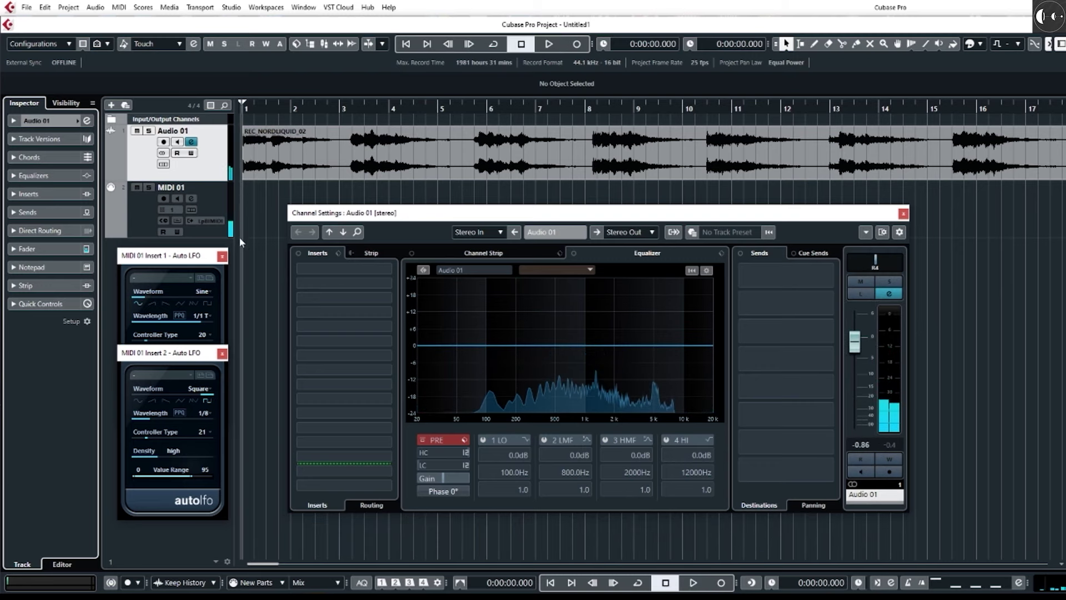
Step: Load a third Auto LFO into the third MIDI insert slot of MIDI 01 and place its window below the others
click(146, 214)
click(78, 283)
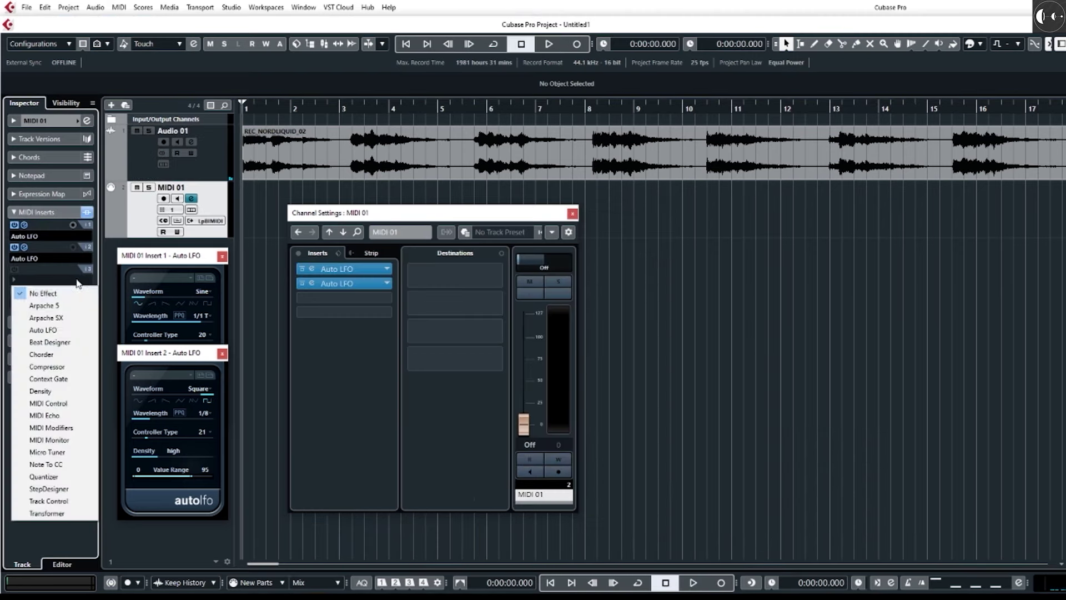
click(82, 330)
drag(168, 260, 178, 386)
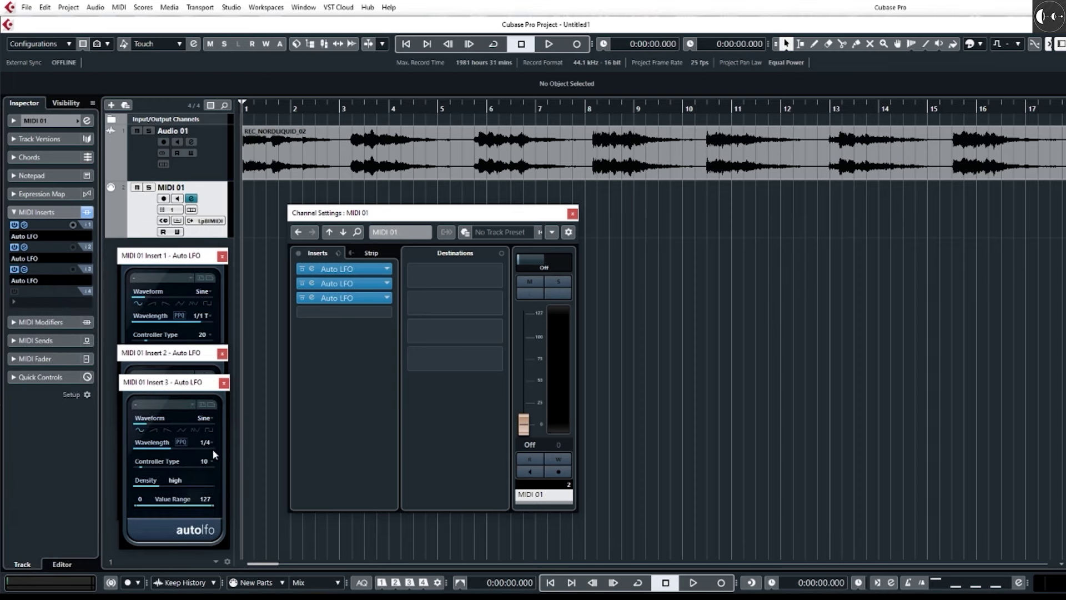
Step: Set the third Auto LFO's controller type to 22 and its value range to 31–93
click(204, 461)
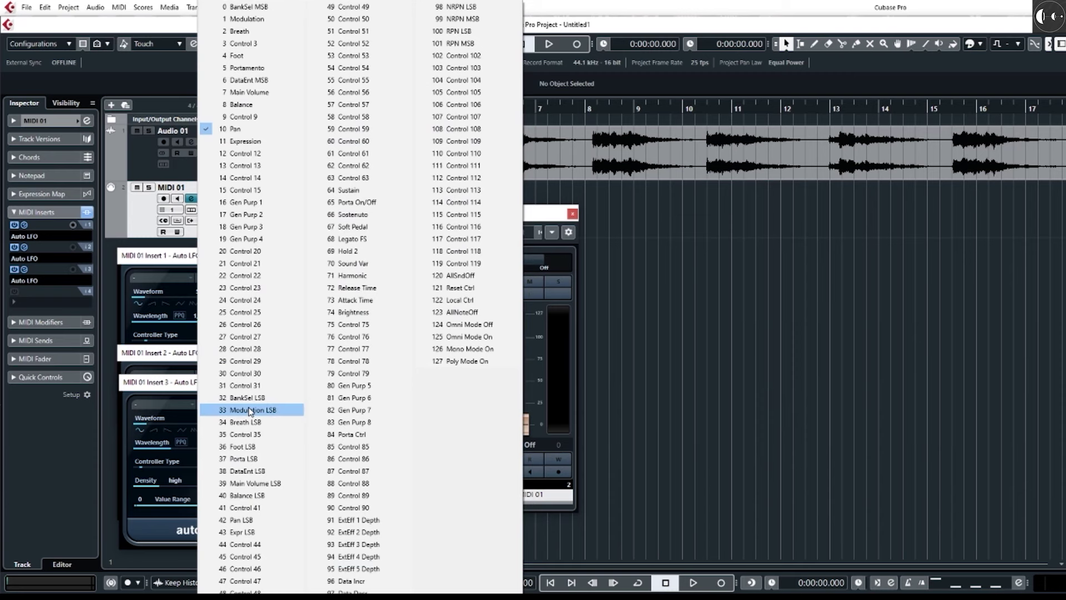
click(244, 275)
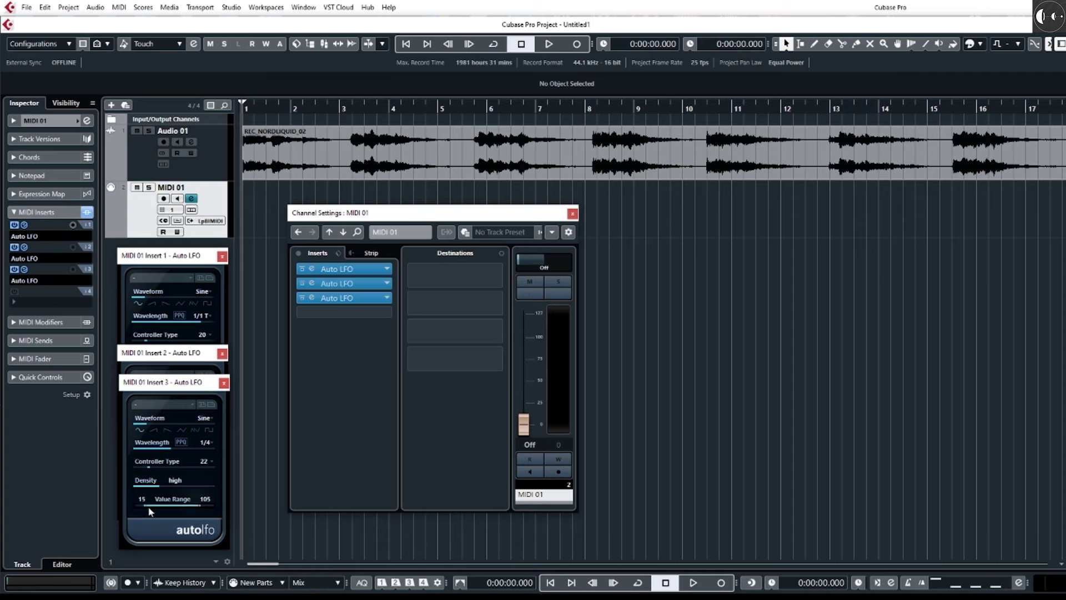
drag(146, 503, 150, 506)
Step: Enable the 1 LO equalizer band on Audio 01 and lower its gain to -13.1 dB while playing the frequency modulation
click(218, 164)
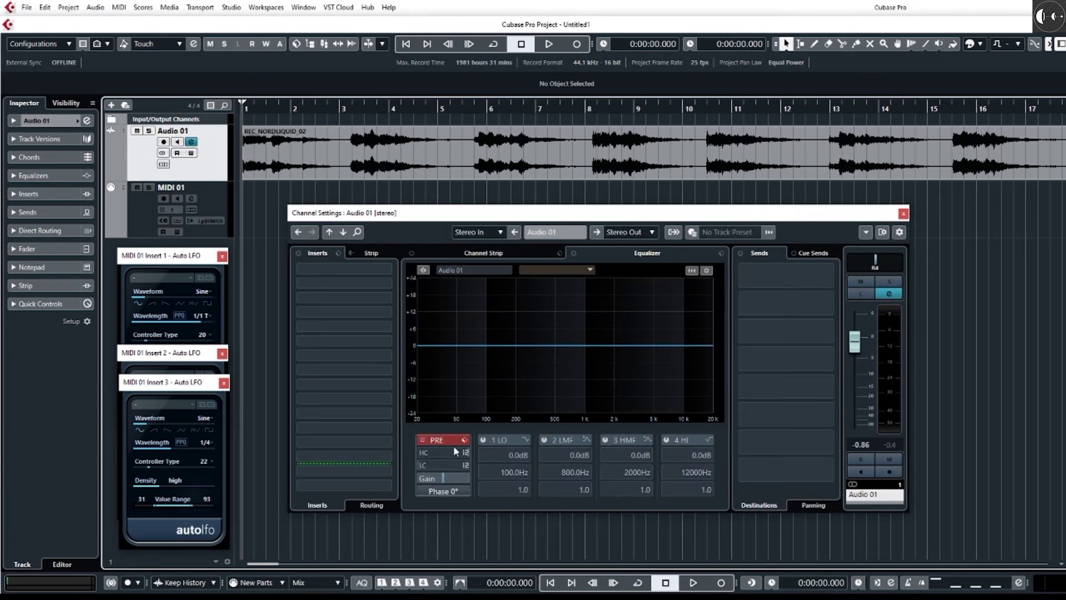
click(484, 440)
key(space)
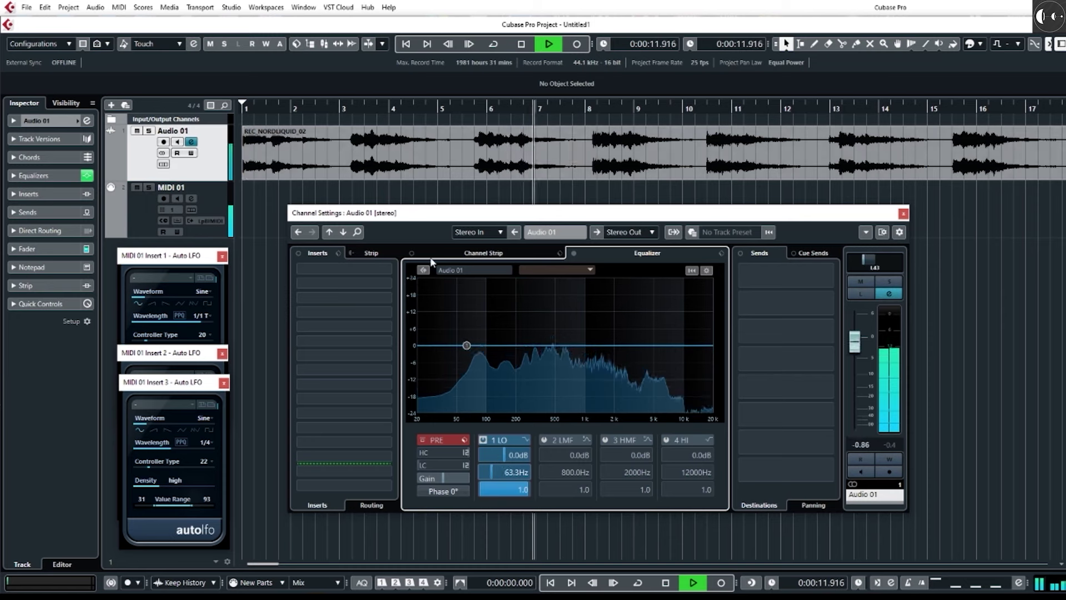
drag(499, 454, 478, 456)
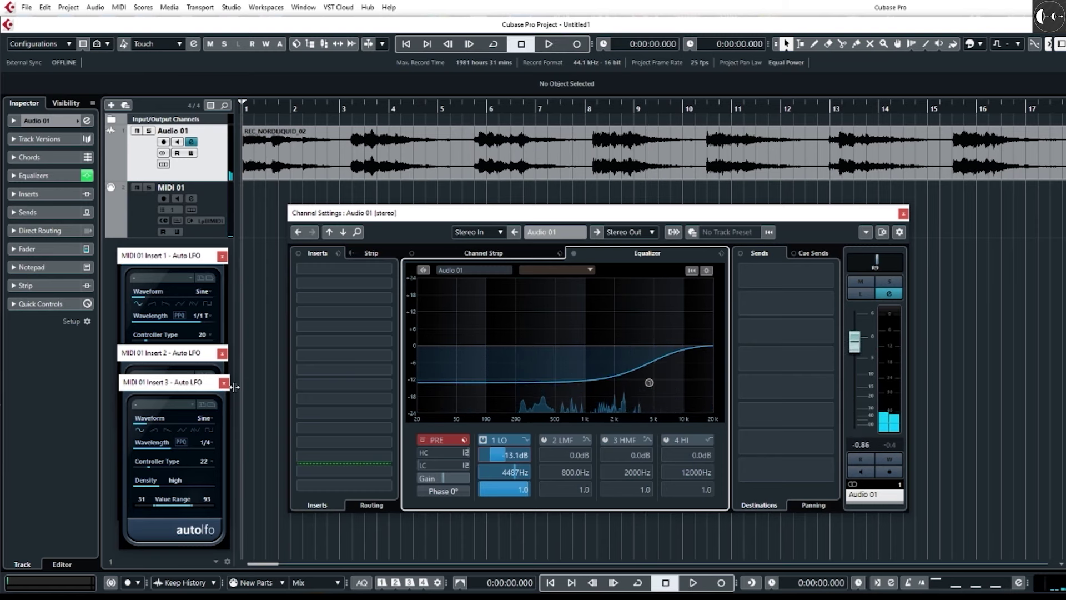
Step: Close the three Auto LFO windows and the Audio 01 channel settings
click(224, 384)
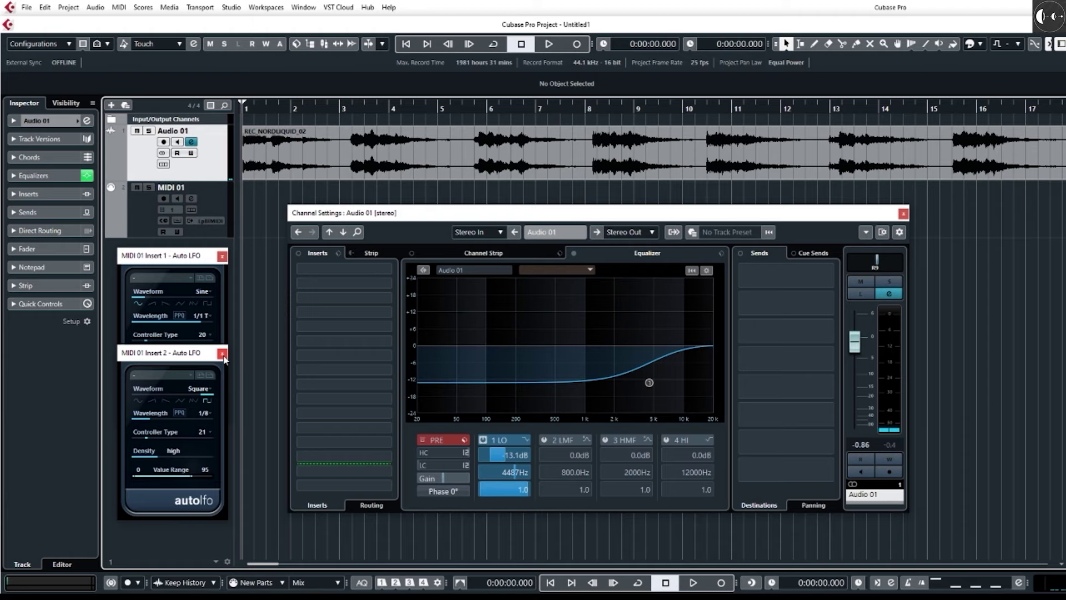
click(222, 354)
click(222, 257)
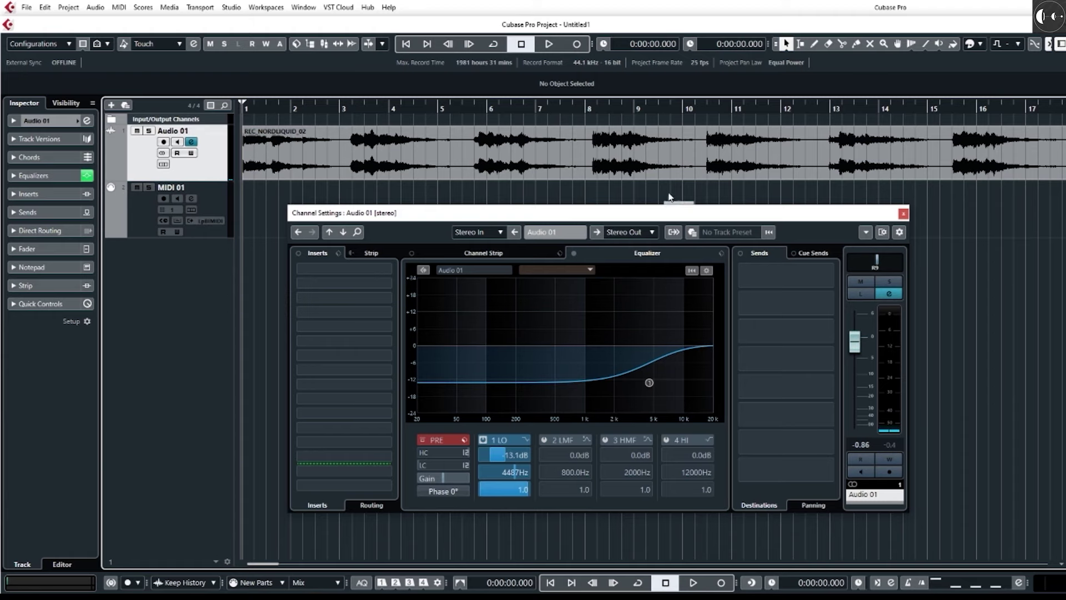
click(903, 214)
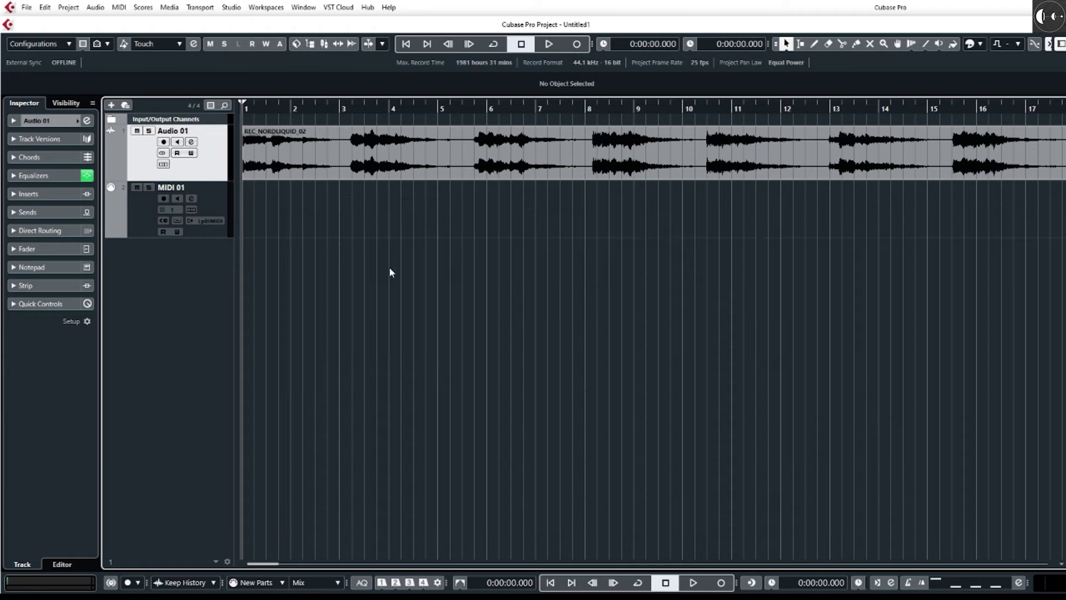